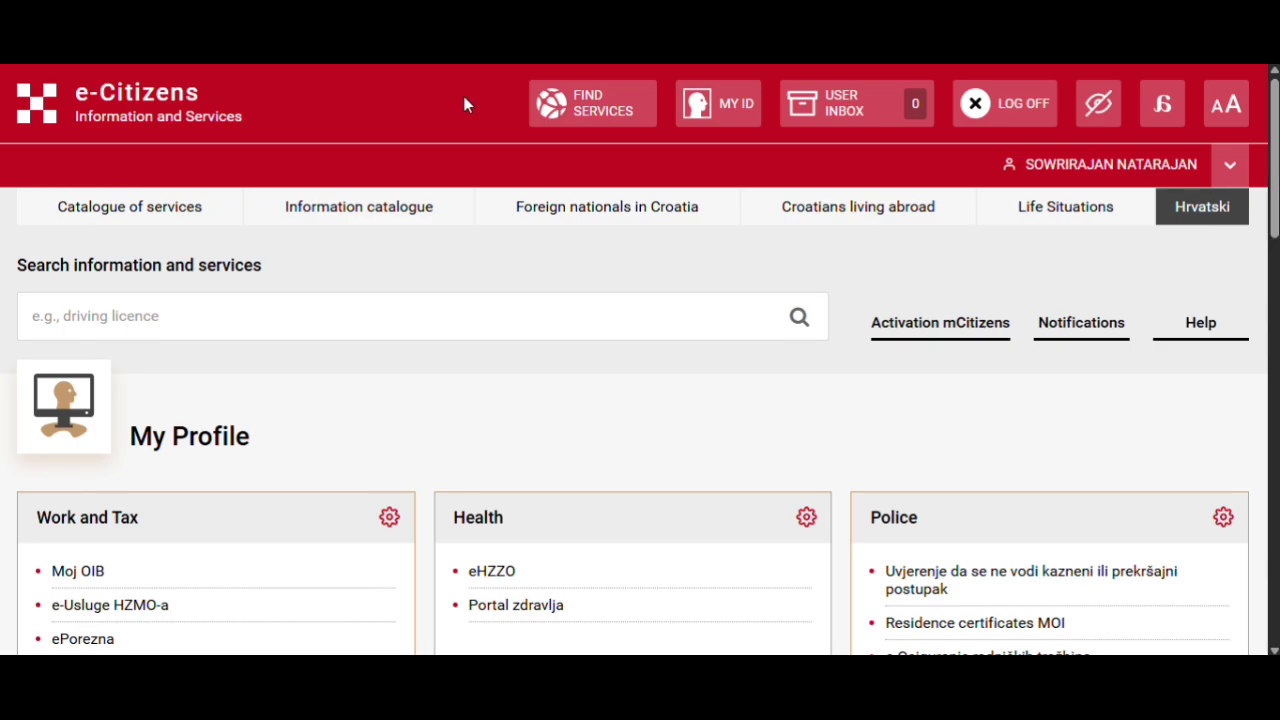
# List all available e-services in the service finder and look through the results
pyautogui.click(585, 103)
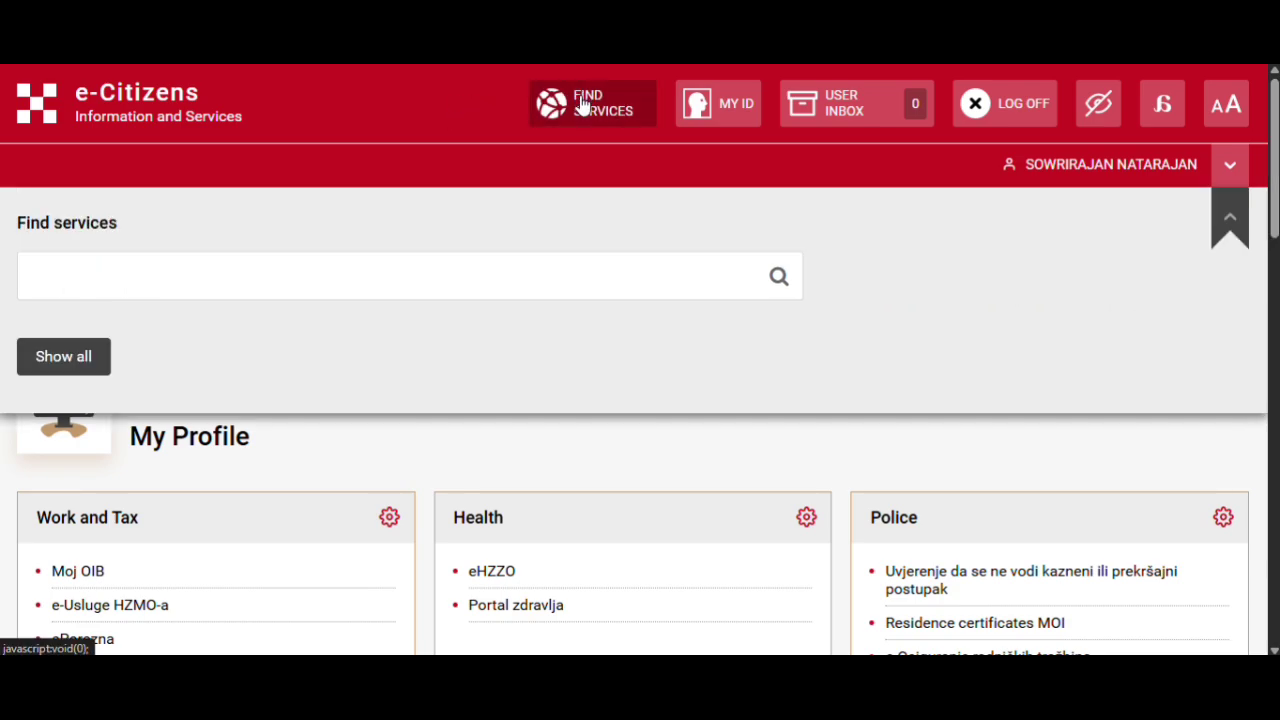
pyautogui.click(94, 362)
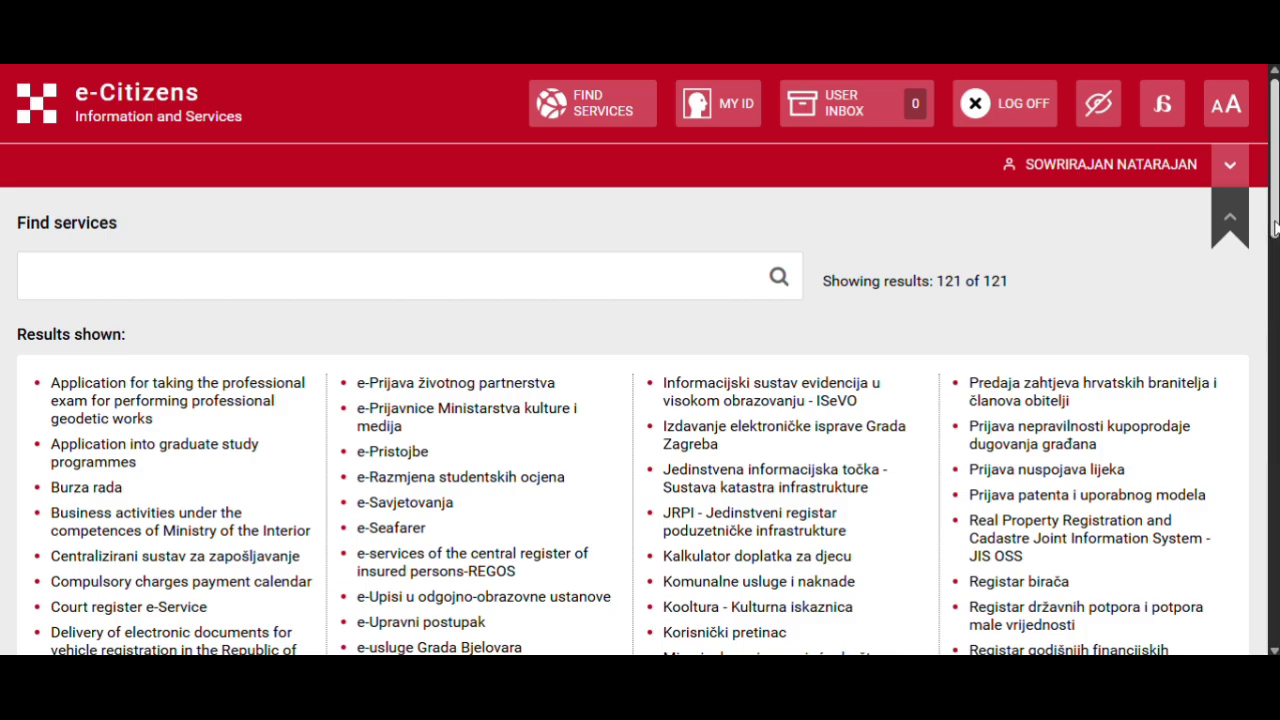
pyautogui.scroll(-4, 1276, 228)
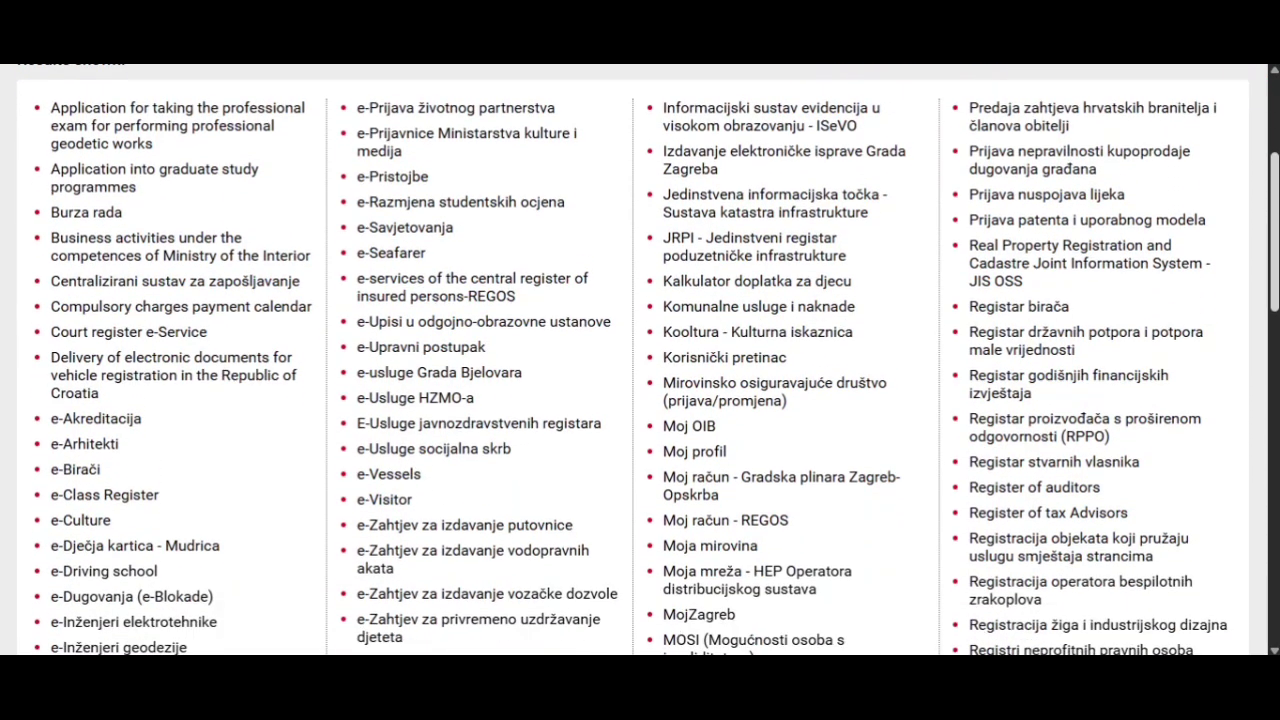
pyautogui.moveTo(1275, 248); pyautogui.dragTo(1275, 158)
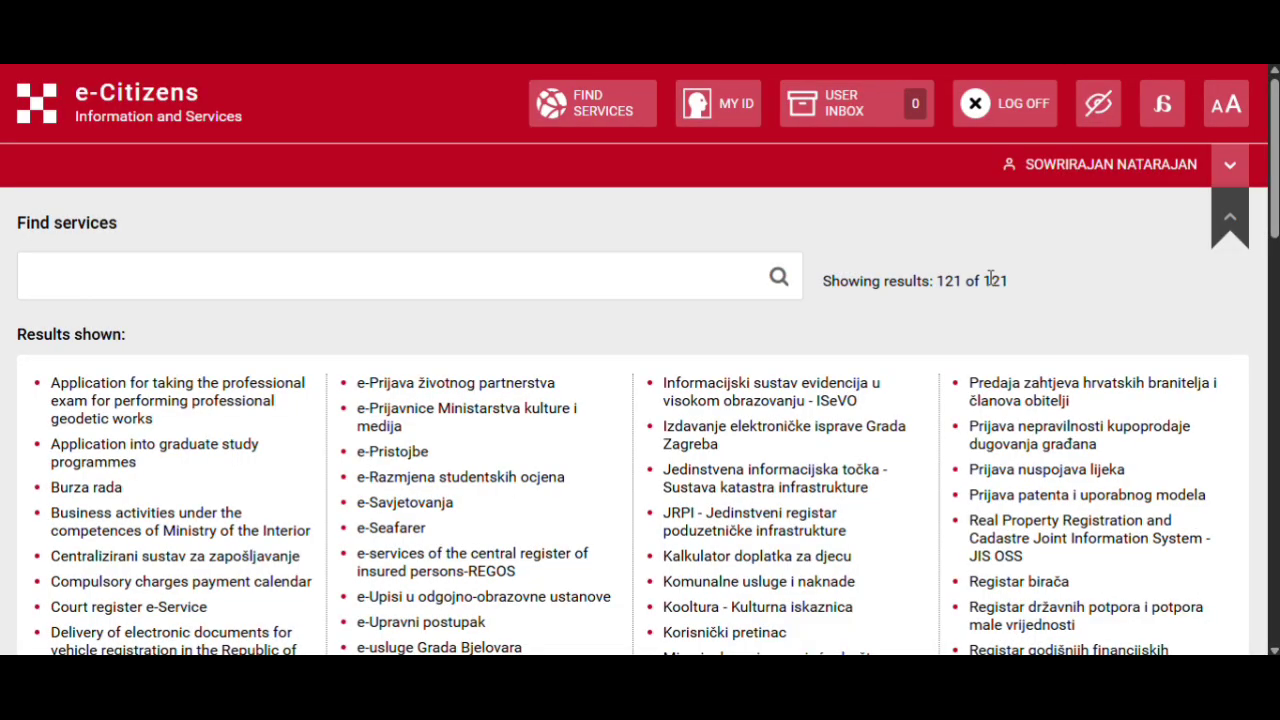
# Return to the personal profile page and add a shortcut group named "New"
pyautogui.click(730, 116)
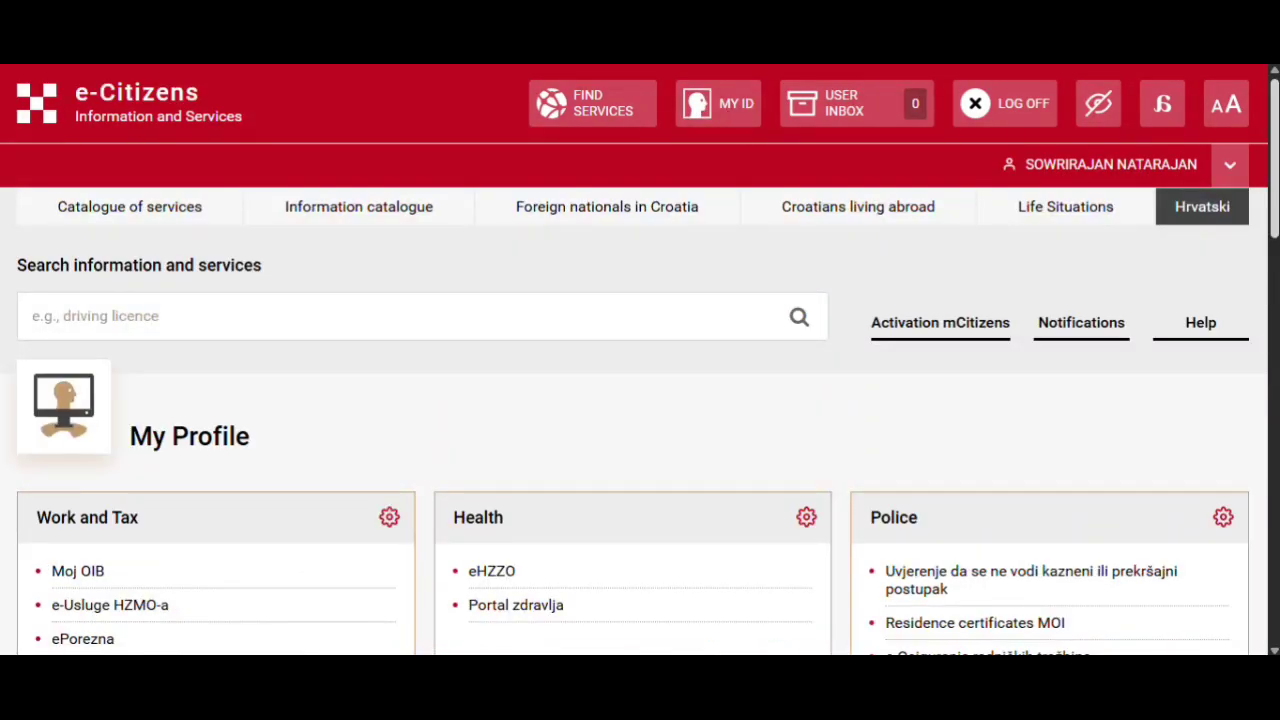
pyautogui.scroll(-6, 640, 360)
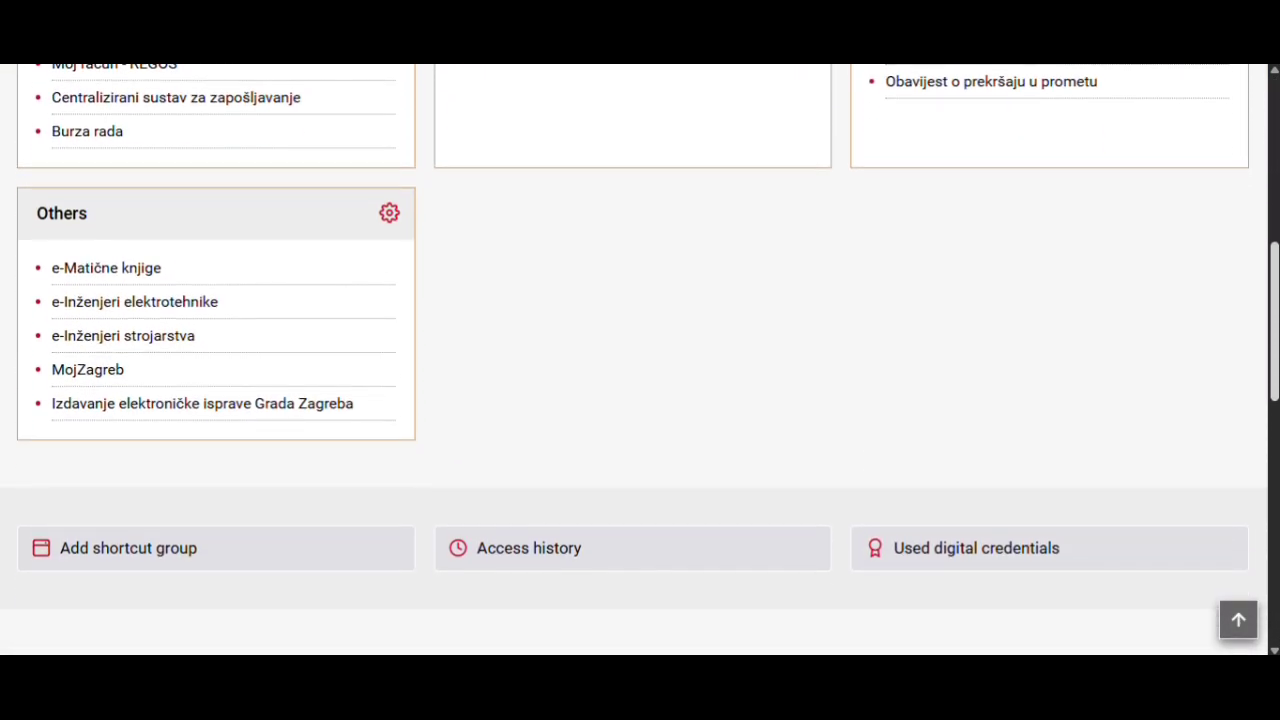
pyautogui.click(314, 543)
pyautogui.click(573, 366)
pyautogui.write('New')
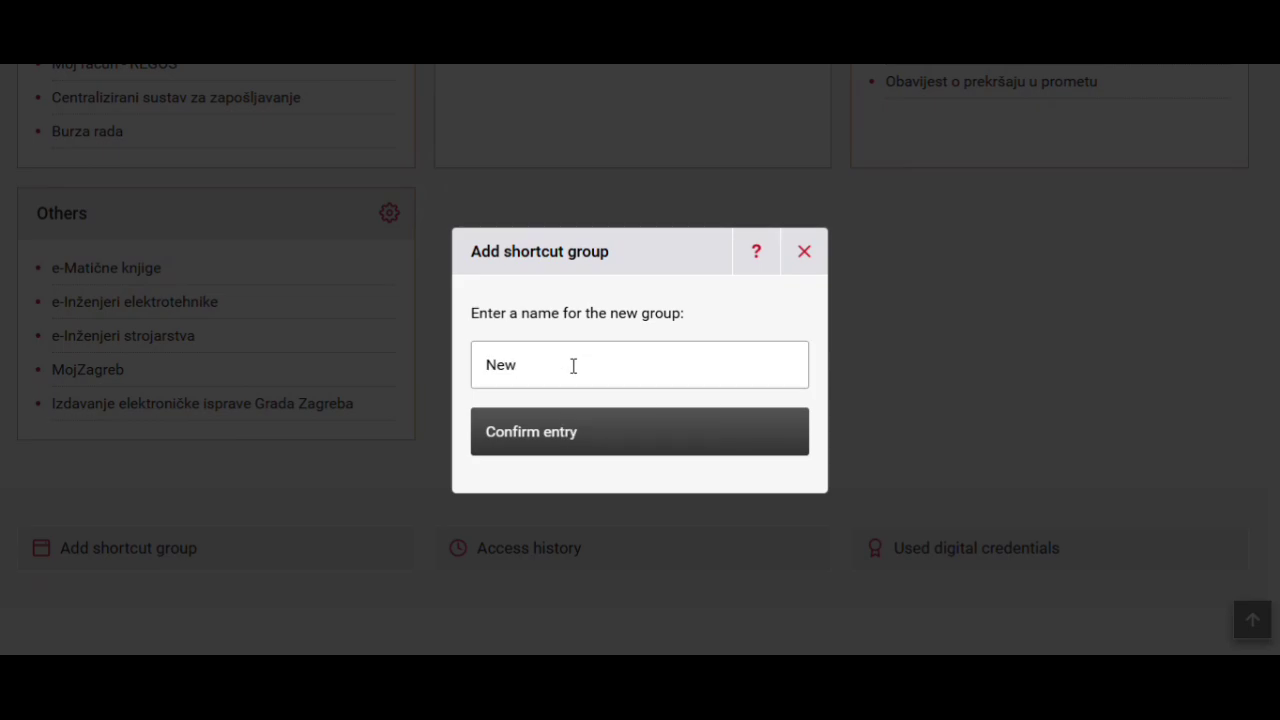
pyautogui.click(603, 449)
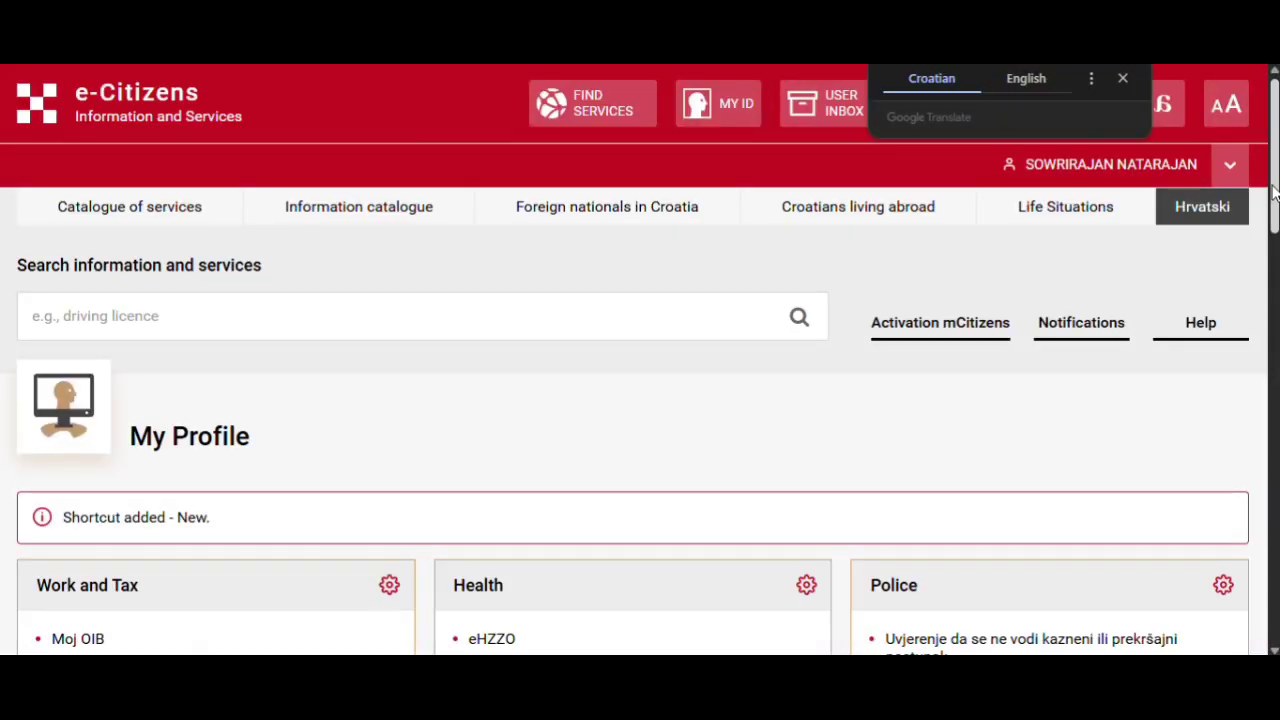
# Edit the New shortcut group, search its services for "Moj", add MojZagreb and save the changes
pyautogui.scroll(-5, 1273, 190)
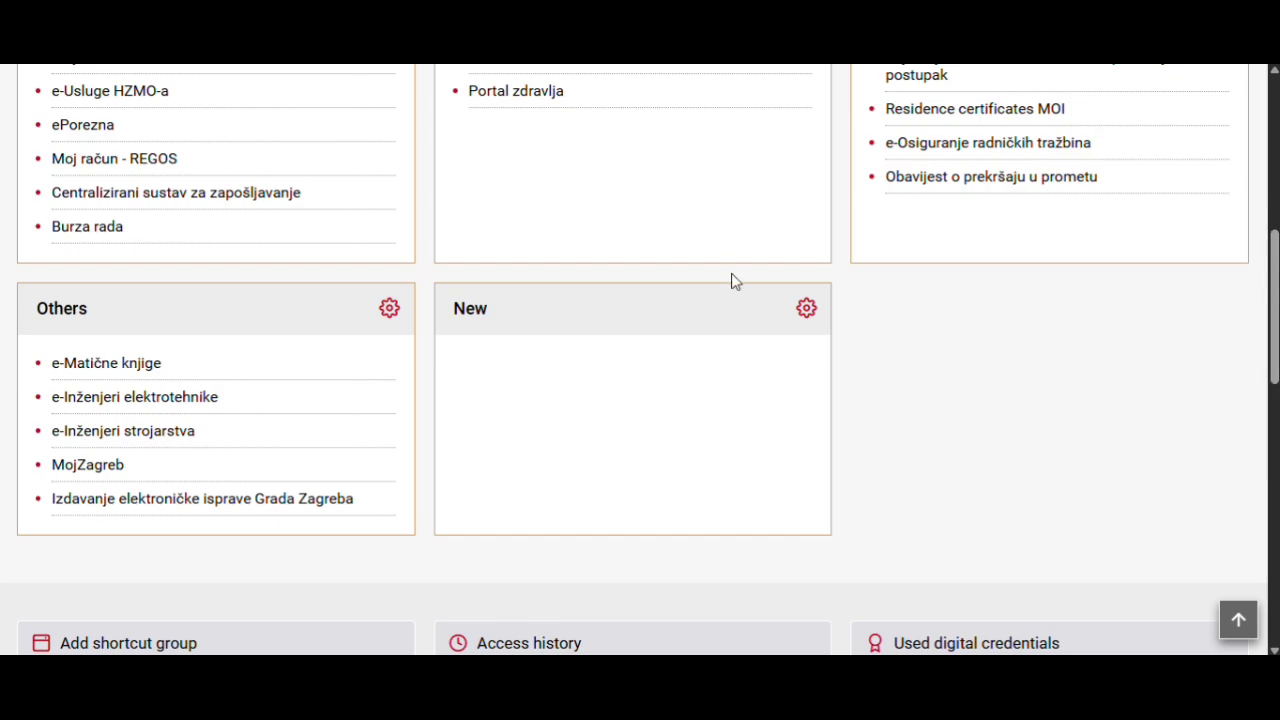
pyautogui.click(806, 311)
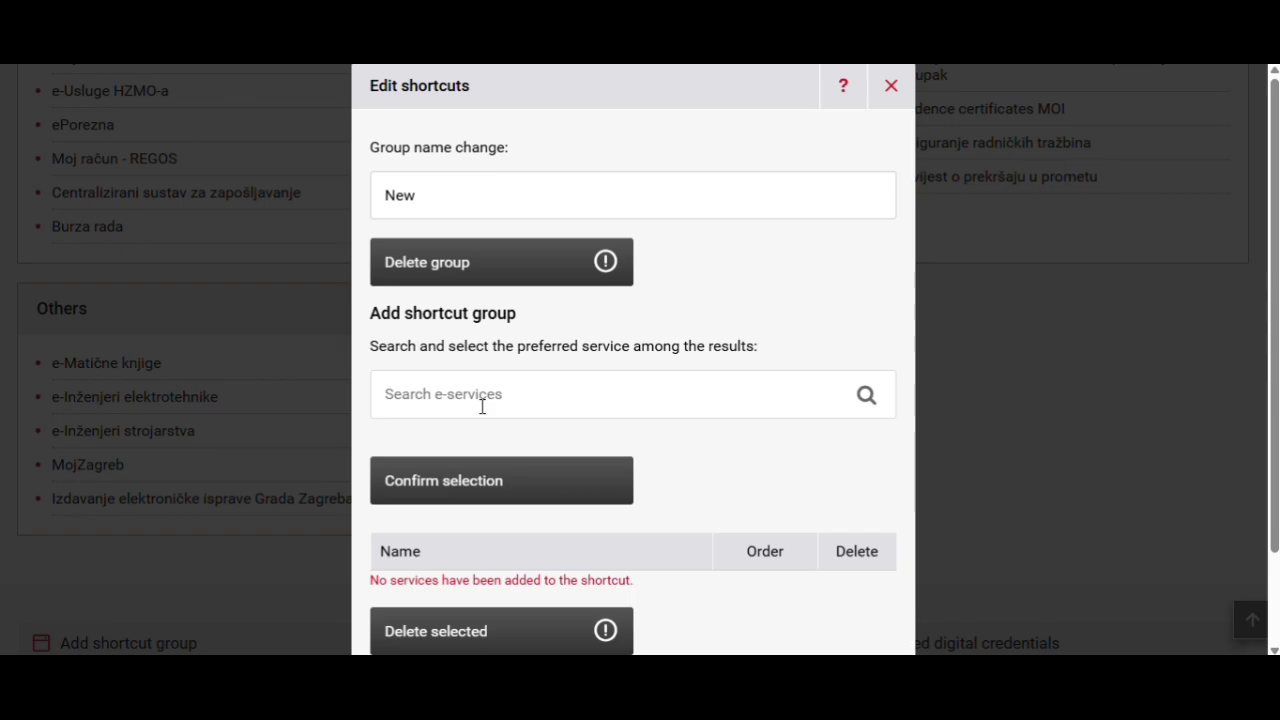
pyautogui.write('Moj')
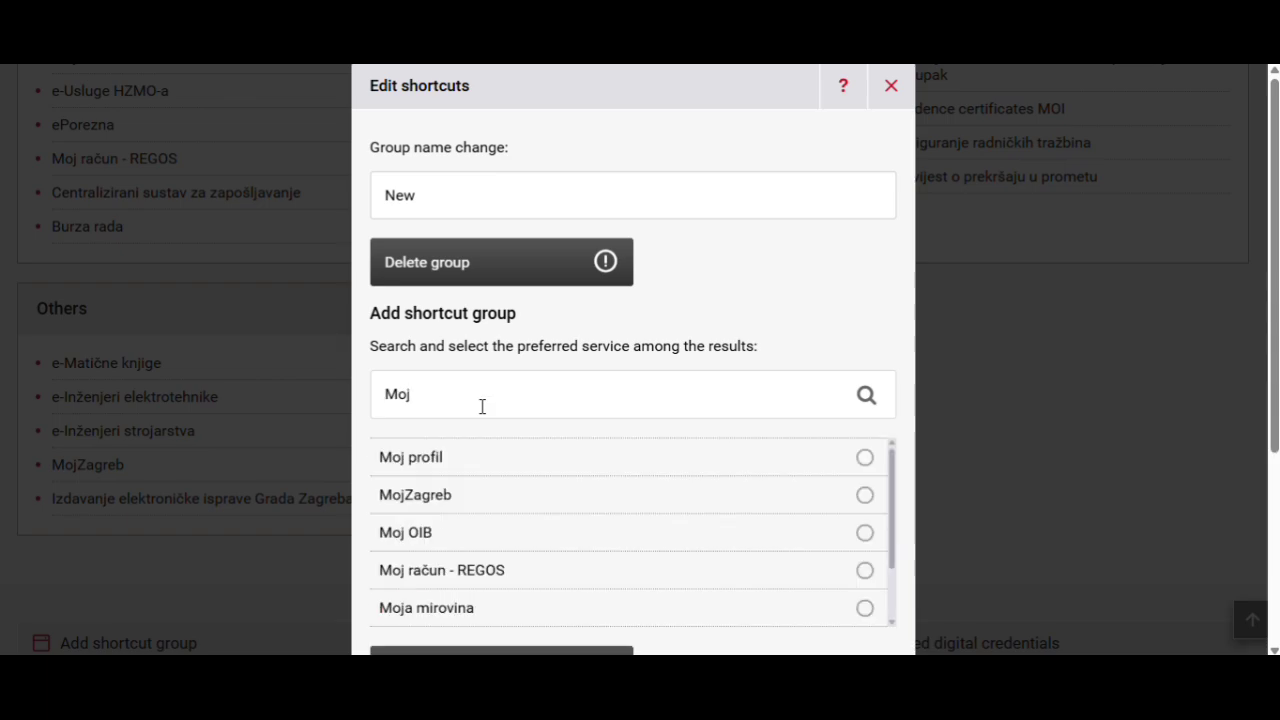
pyautogui.click(865, 496)
pyautogui.click(865, 496)
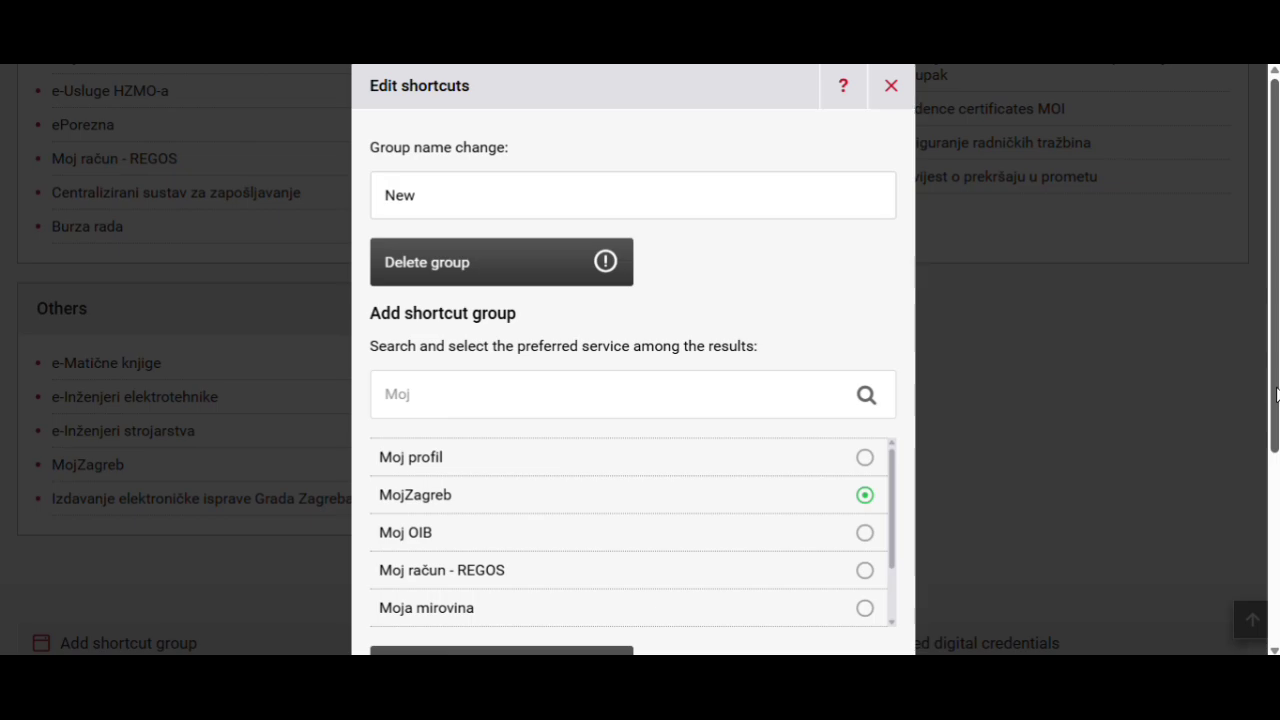
pyautogui.scroll(-2, 425, 520)
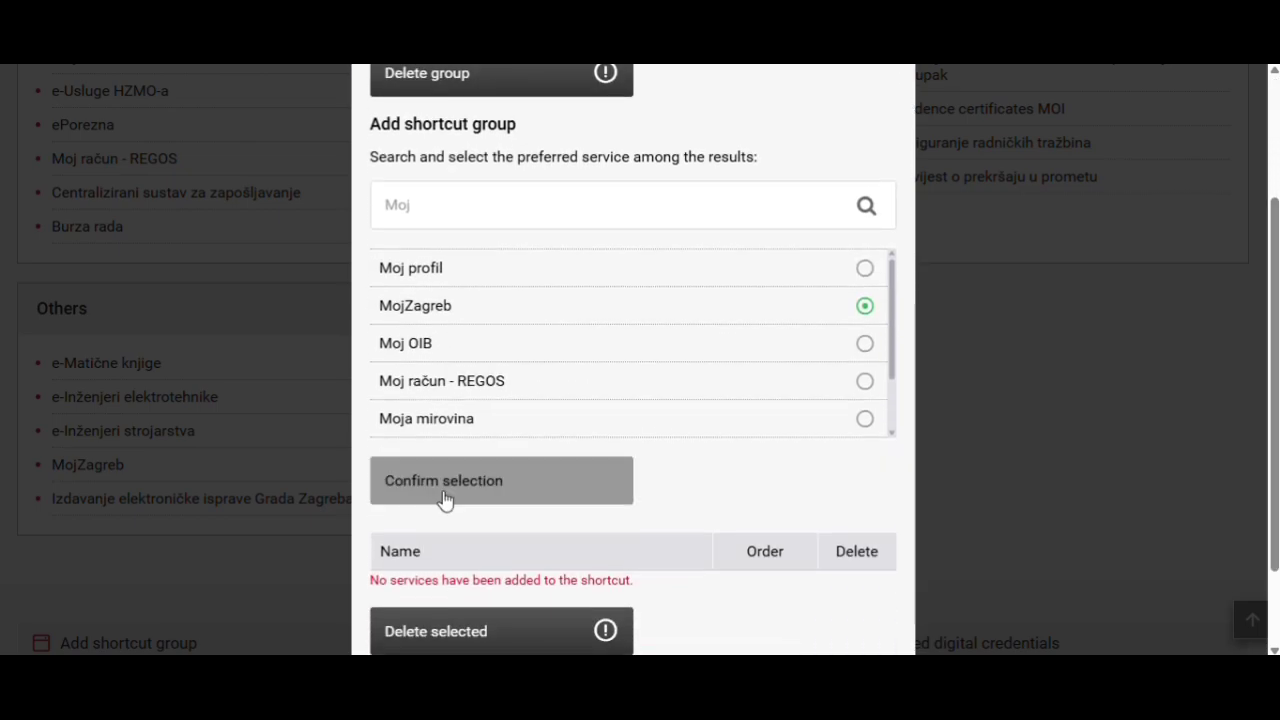
pyautogui.click(445, 498)
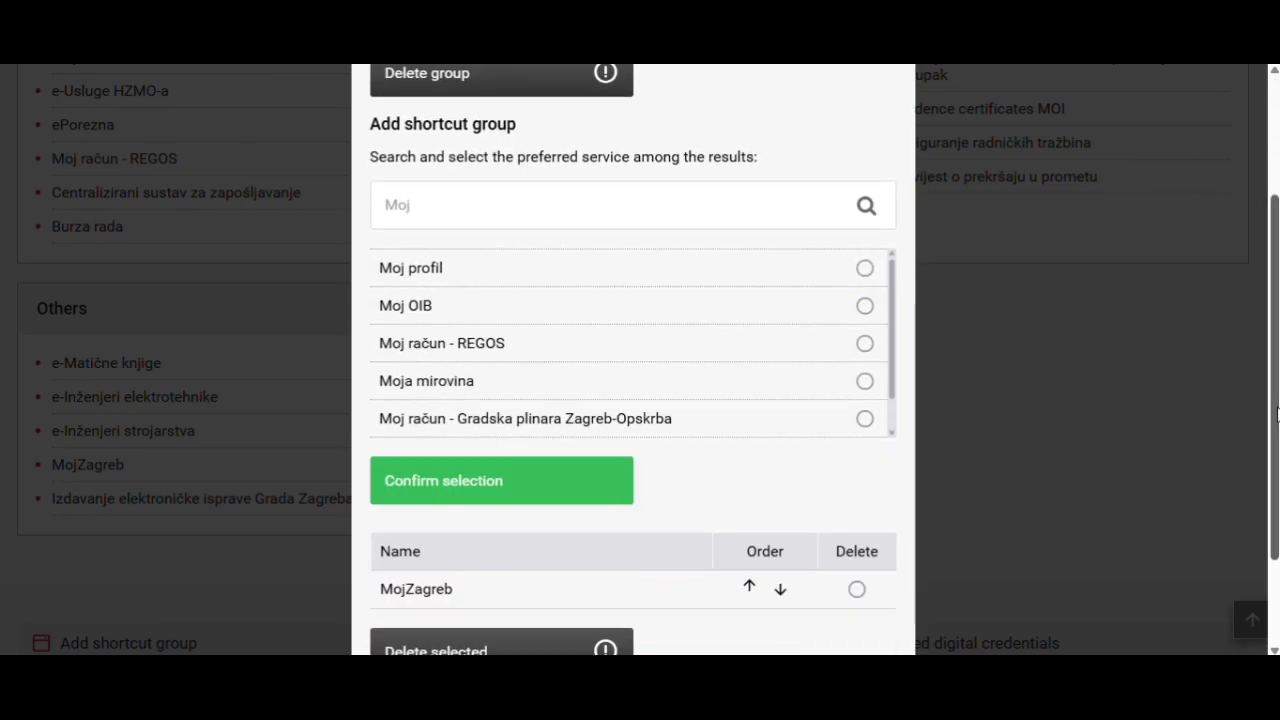
pyautogui.scroll(-2, 1277, 415)
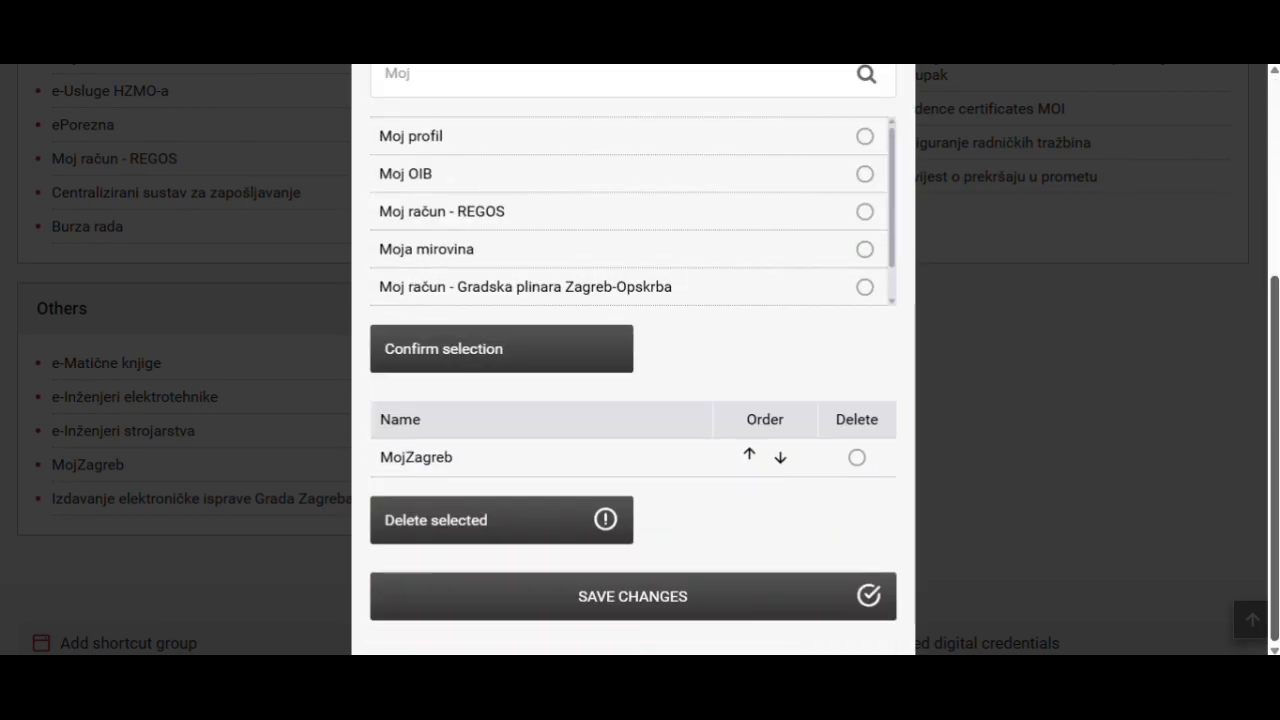
pyautogui.click(601, 605)
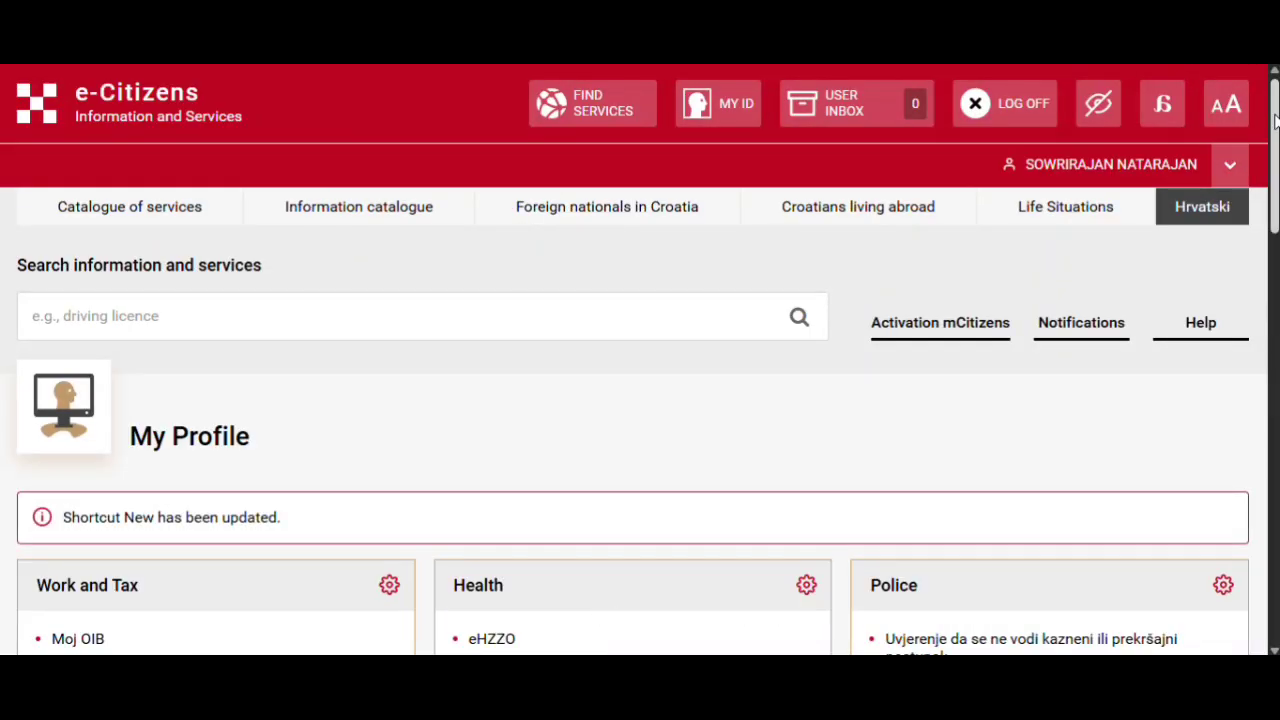
# Delete the New shortcut group from the profile and confirm the deletion
pyautogui.scroll(-6, 1277, 130)
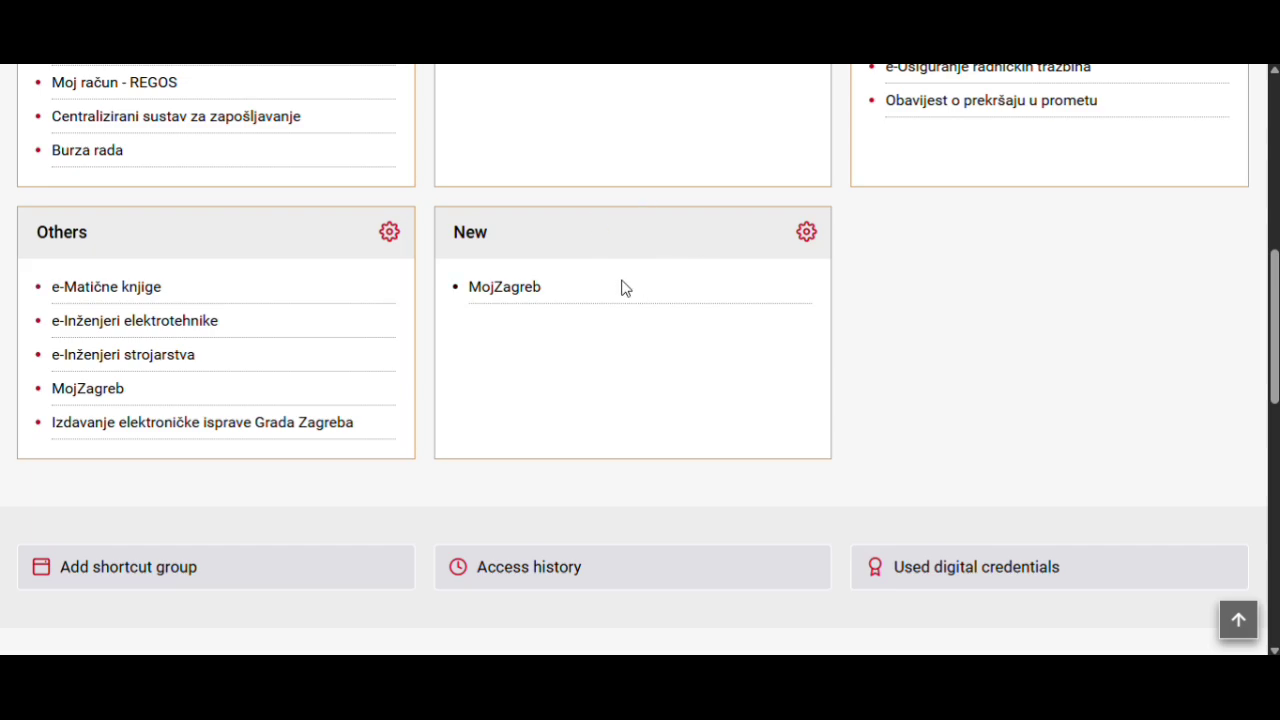
pyautogui.click(805, 233)
pyautogui.click(580, 260)
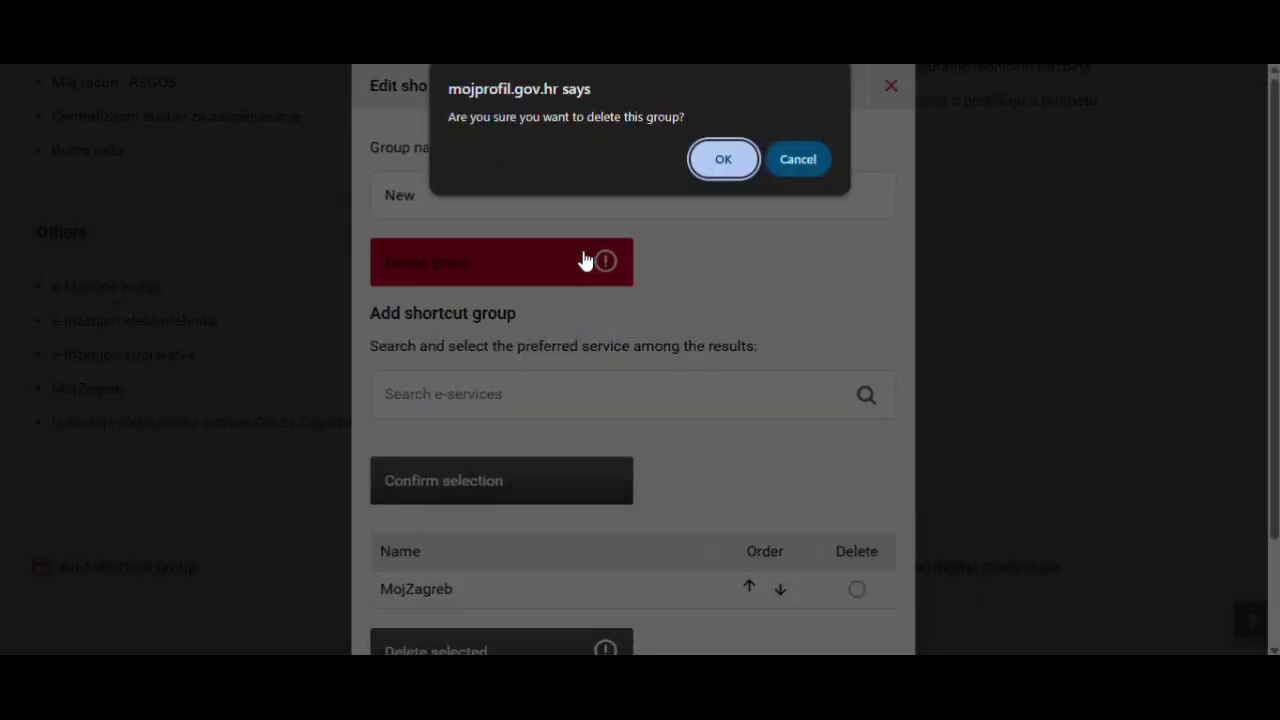
pyautogui.click(723, 160)
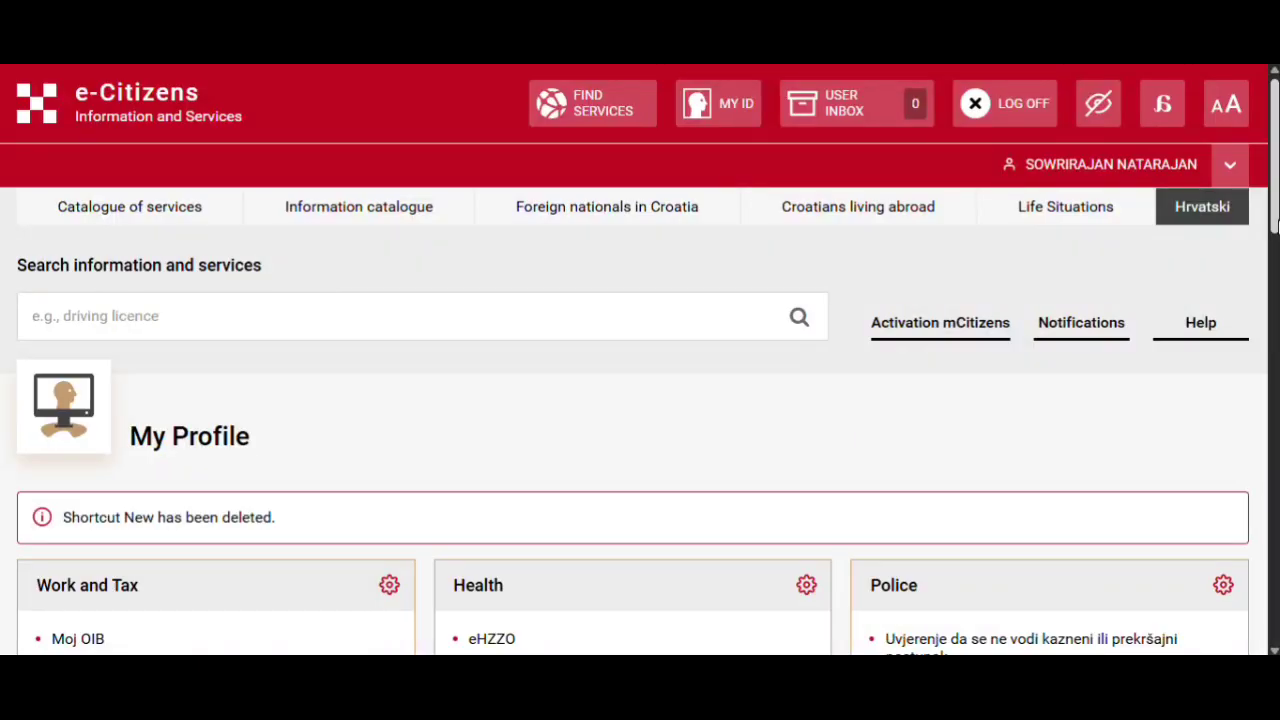
# Review the profile's remaining shortcut groups and browse the complete list of e-services again
pyautogui.scroll(-5, 1274, 200)
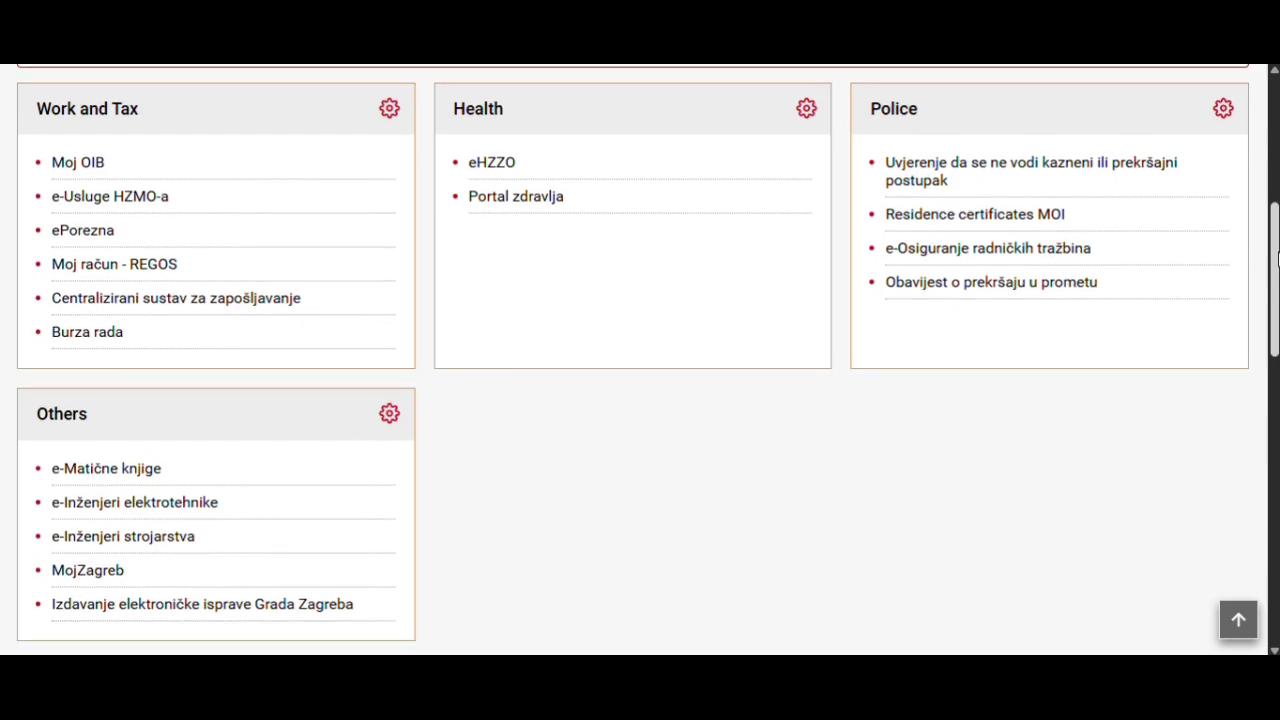
pyautogui.scroll(3, 1276, 258)
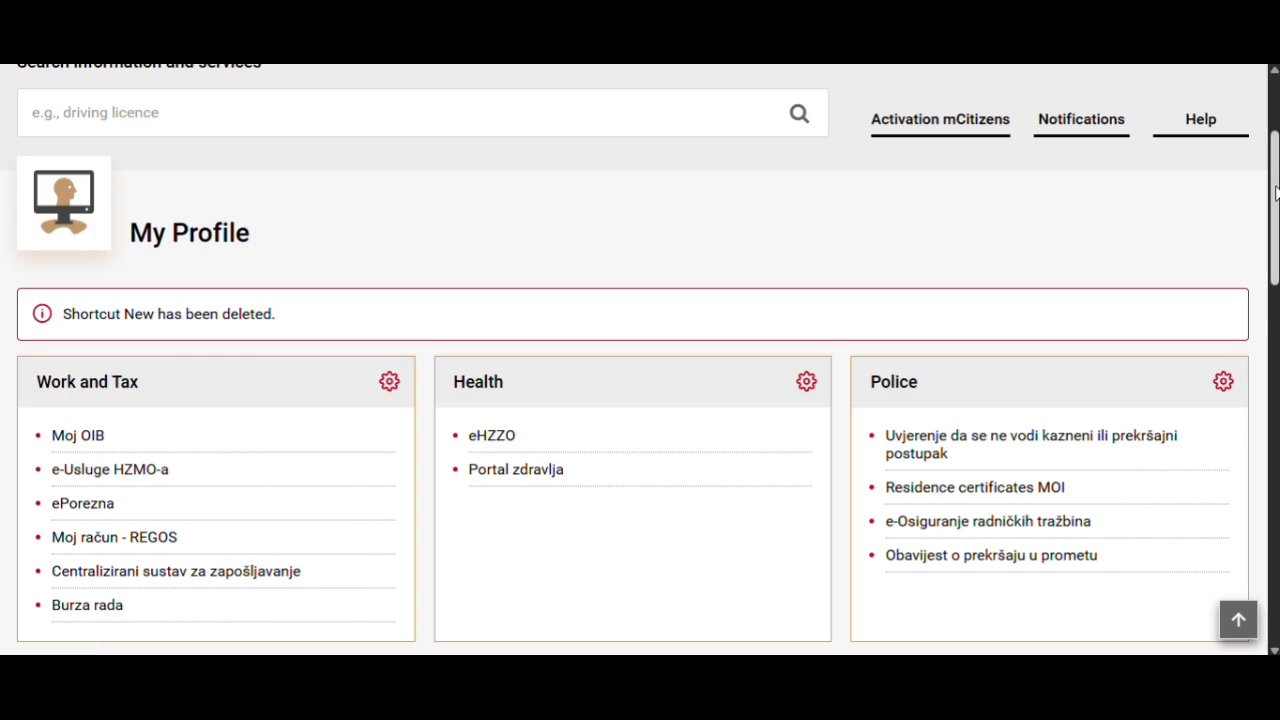
pyautogui.moveTo(1276, 193); pyautogui.dragTo(1278, 141)
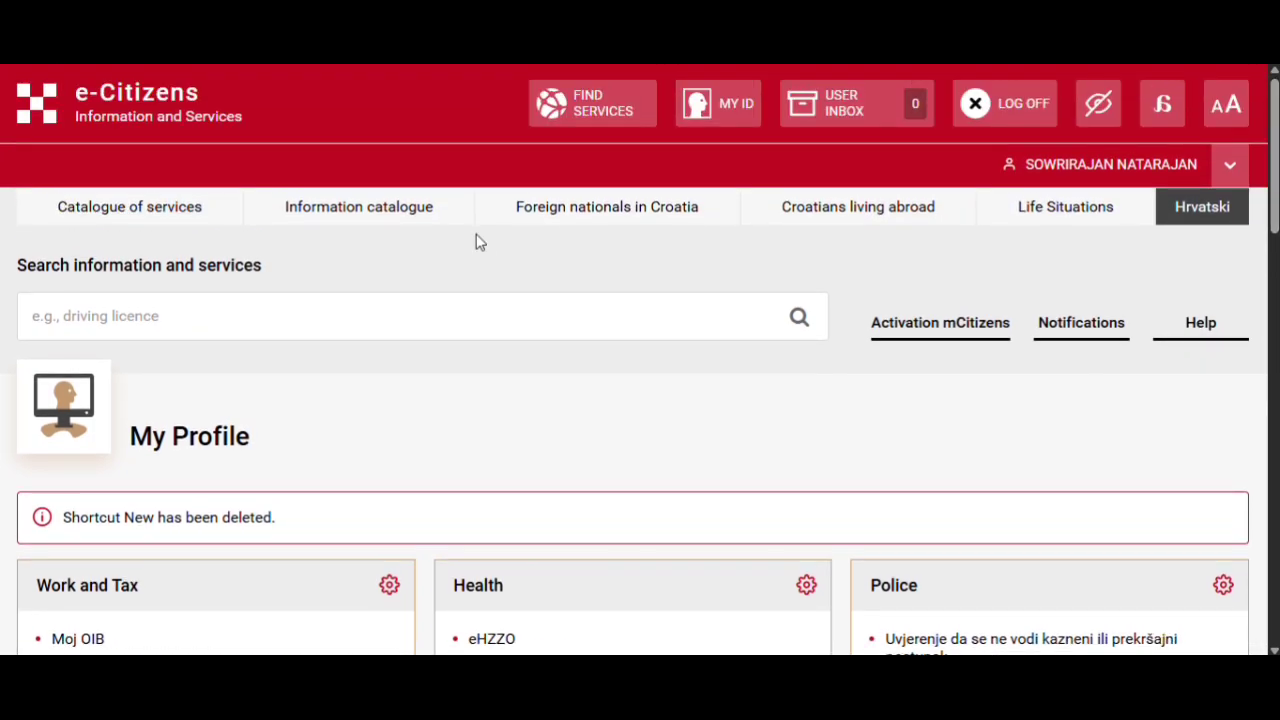
pyautogui.click(592, 98)
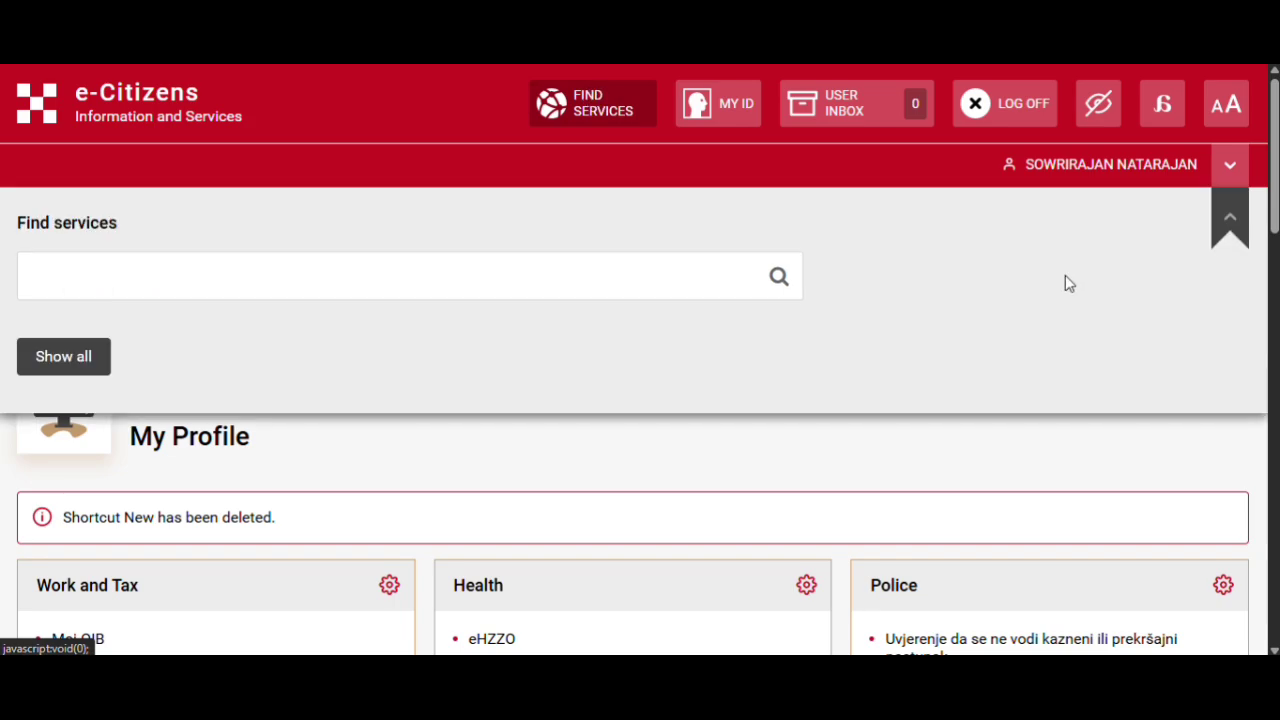
pyautogui.click(97, 355)
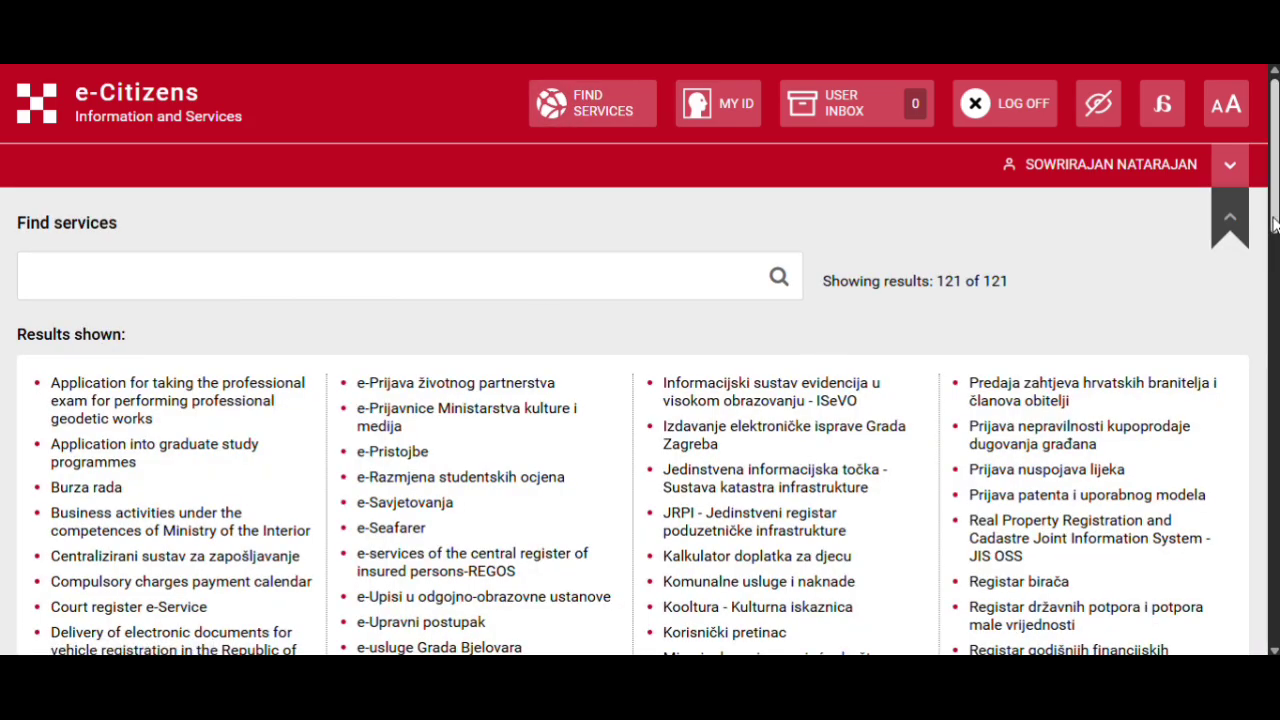
pyautogui.scroll(-4, 1273, 222)
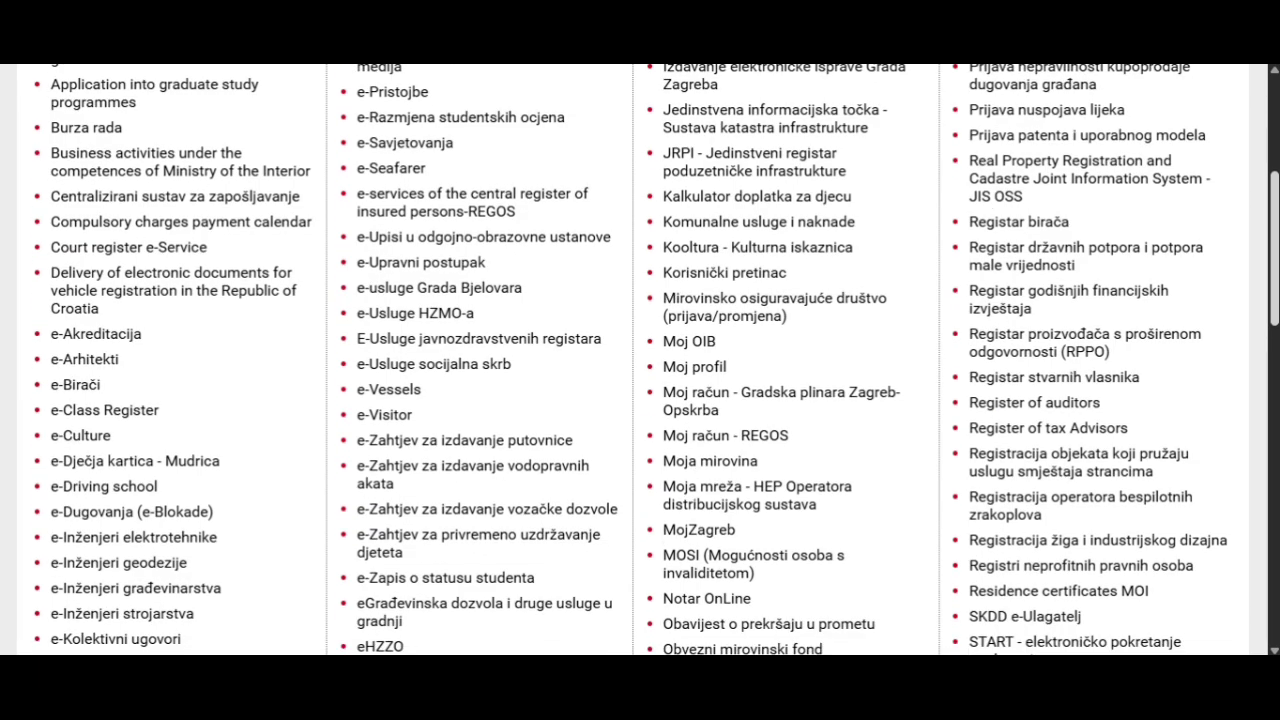
pyautogui.moveTo(1275, 314); pyautogui.dragTo(1275, 322)
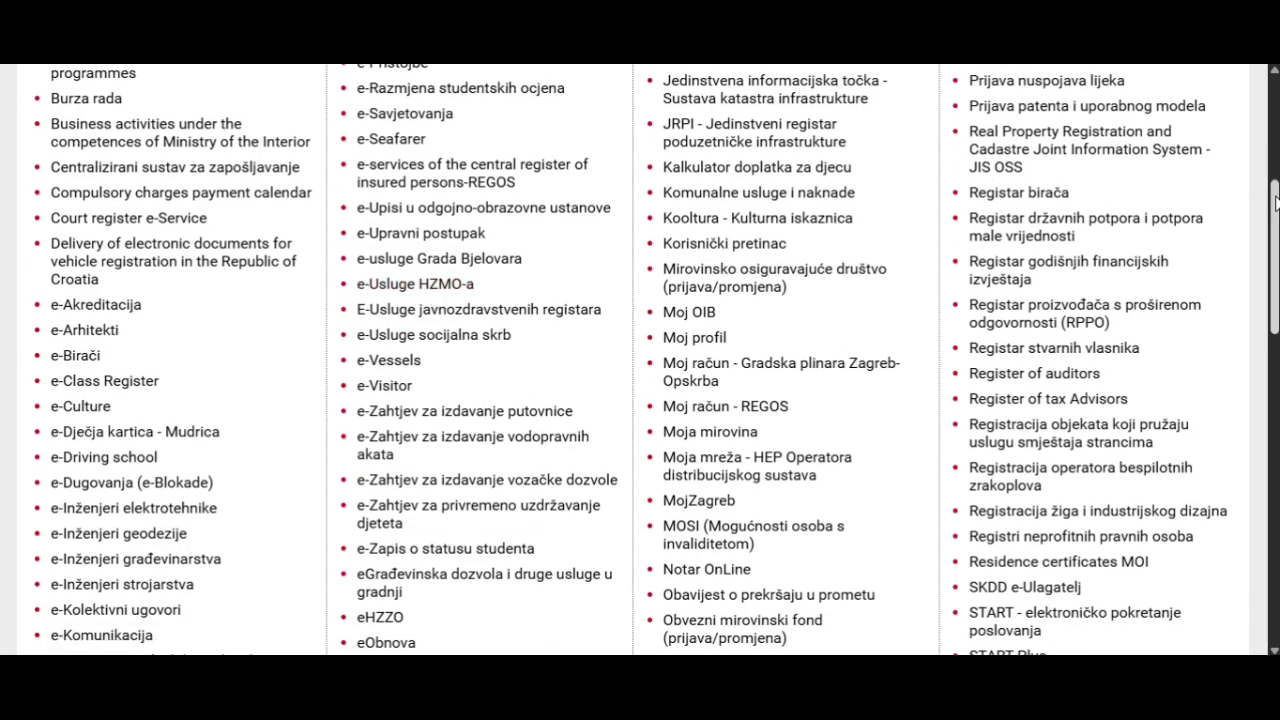
pyautogui.moveTo(1276, 203); pyautogui.dragTo(1276, 95)
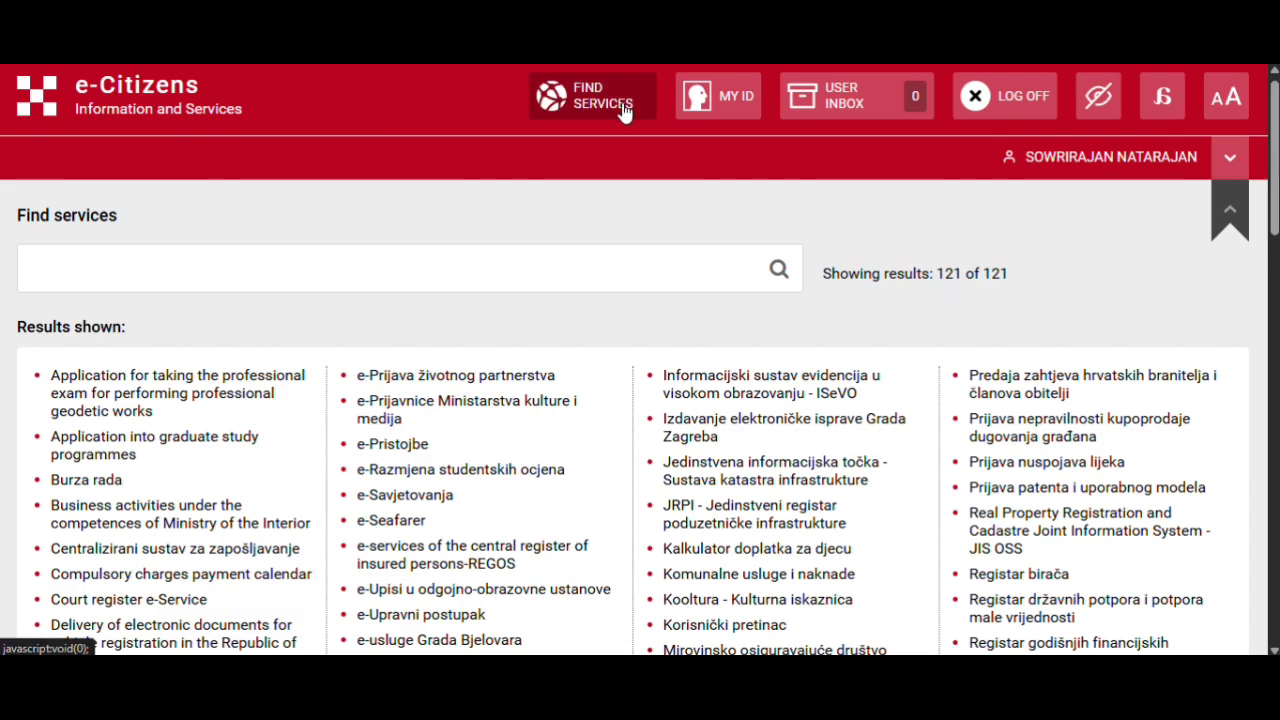
# Go back to the profile page and open e-Usluge HZMO-a from the Work and Tax group in a new tab
pyautogui.click(131, 117)
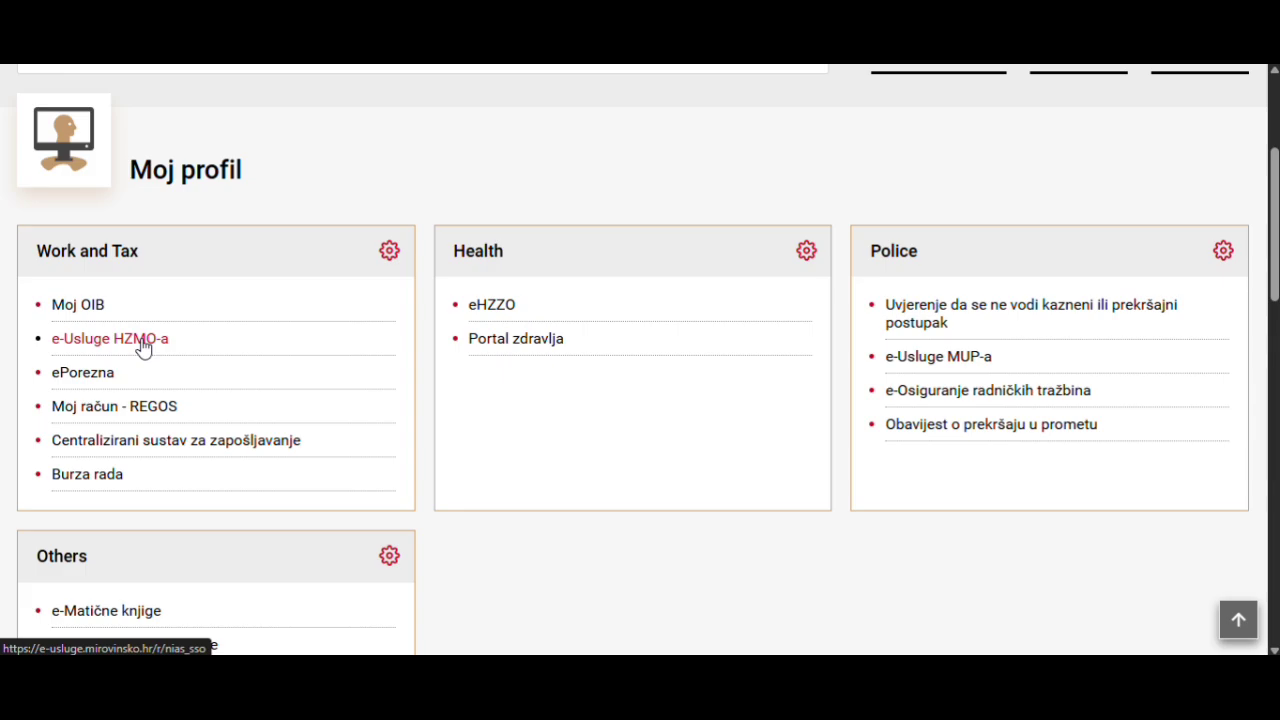
pyautogui.rightClick(142, 341)
pyautogui.click(231, 371)
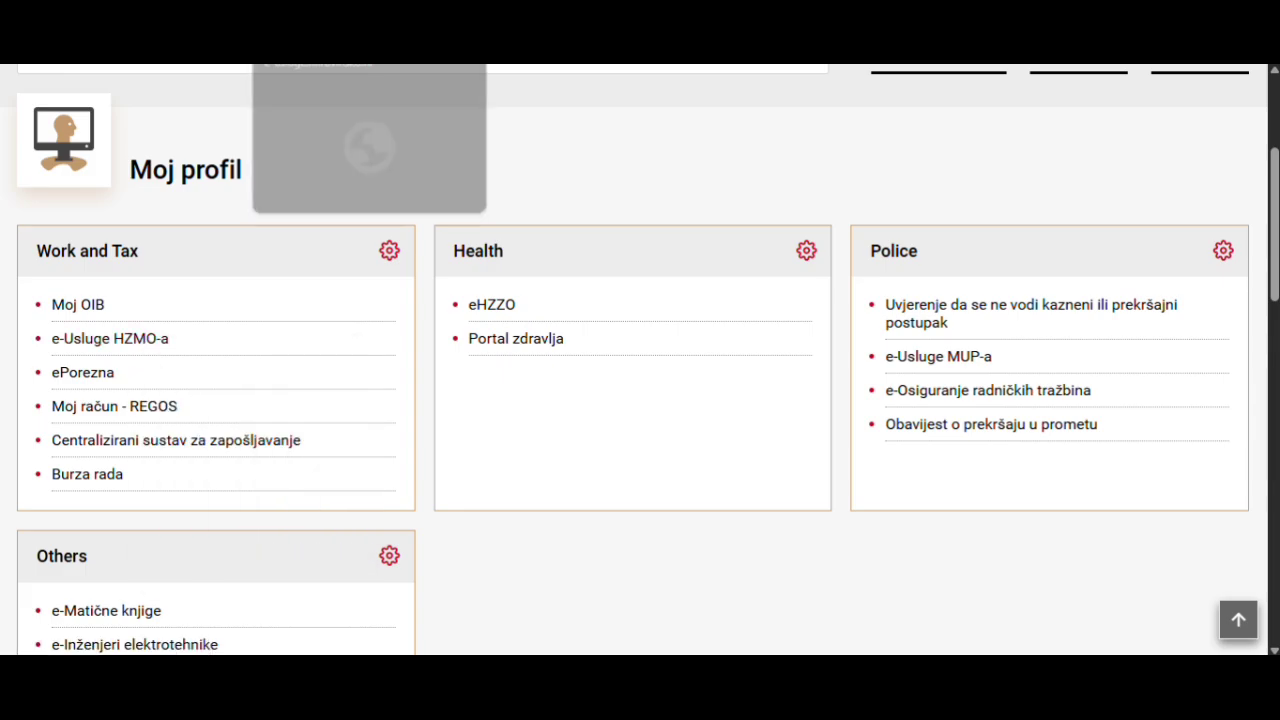
pyautogui.click(318, 14)
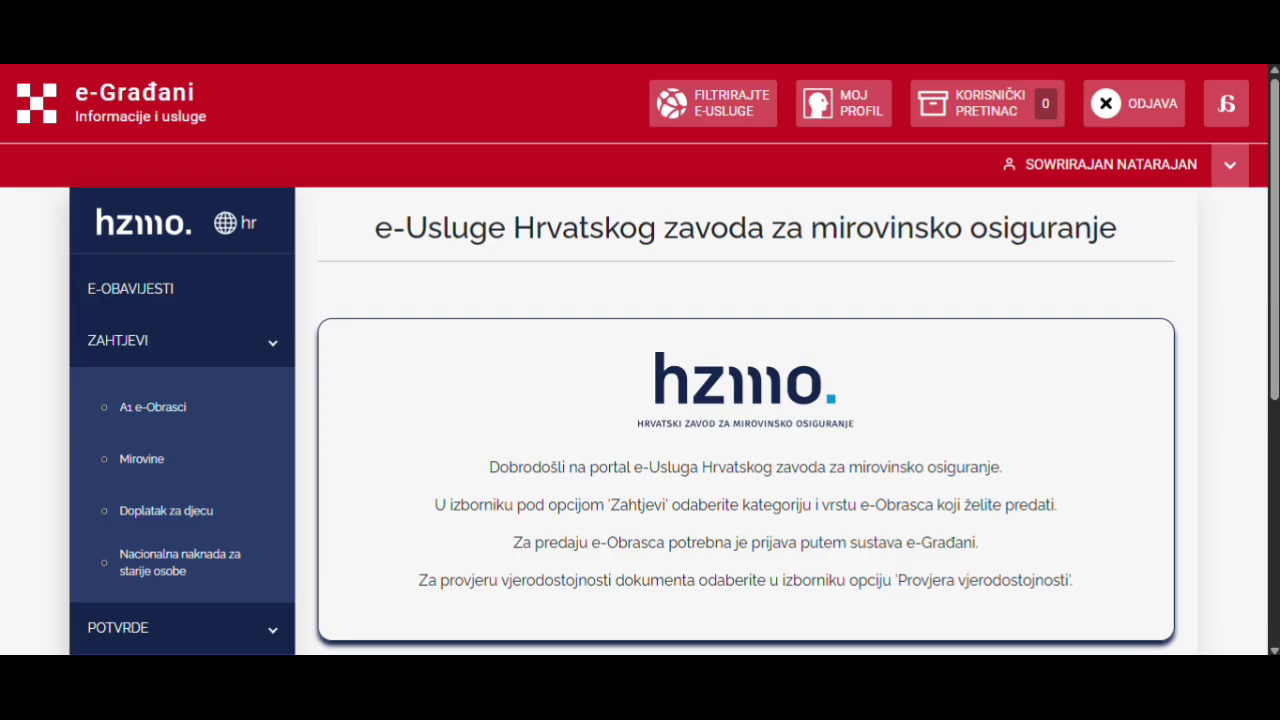
# Translate the HZMO portal page to English and examine the request and certificate services it offers
pyautogui.rightClick(867, 183)
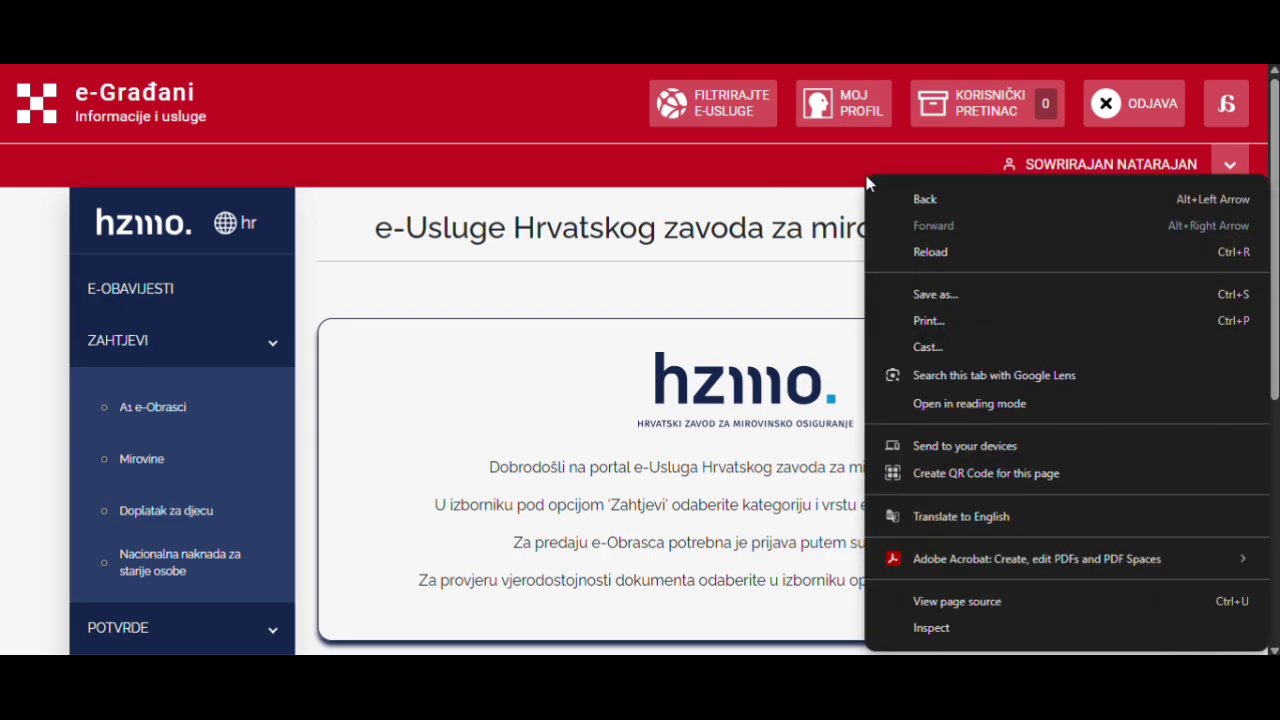
pyautogui.click(980, 529)
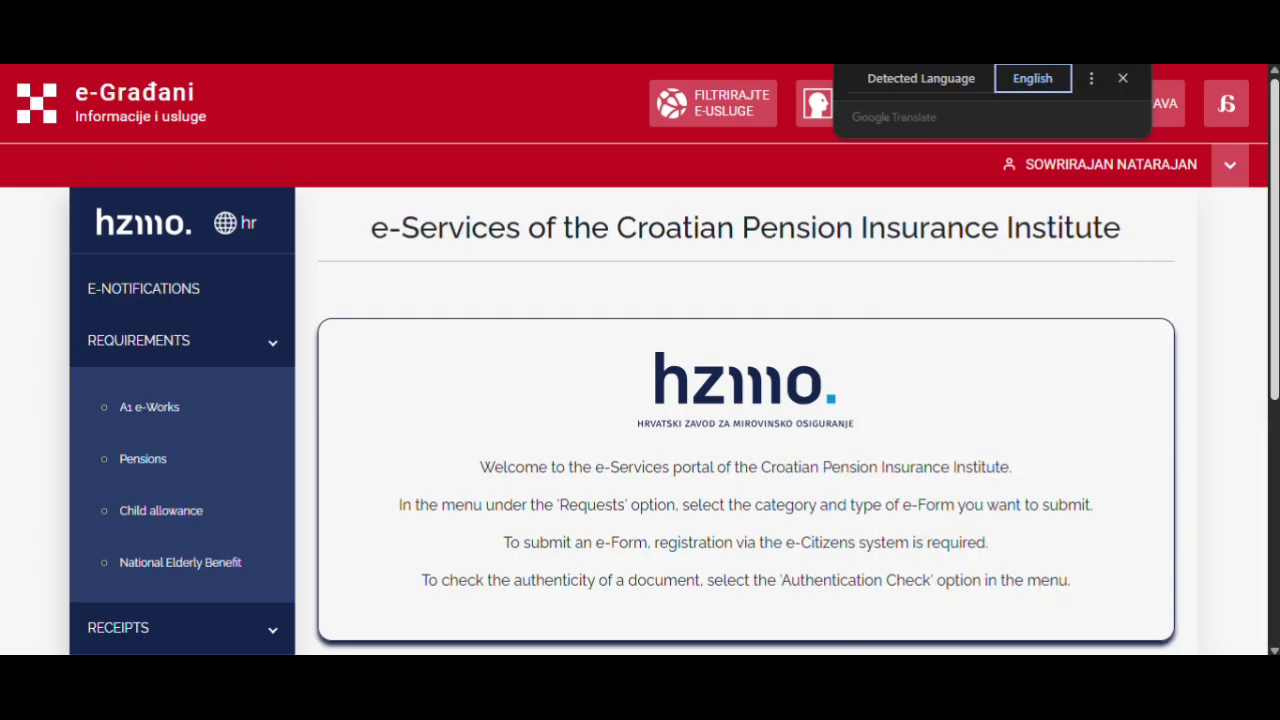
pyautogui.scroll(-1, 1277, 283)
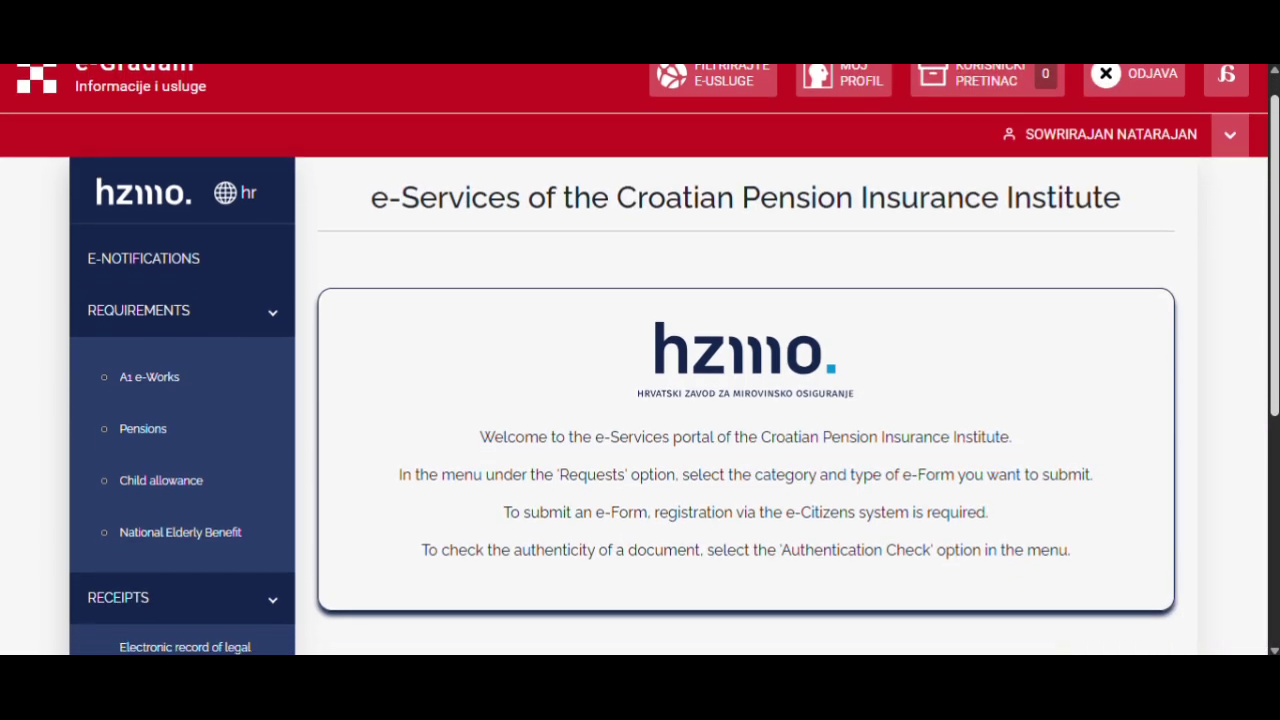
pyautogui.moveTo(1275, 283); pyautogui.dragTo(1275, 418)
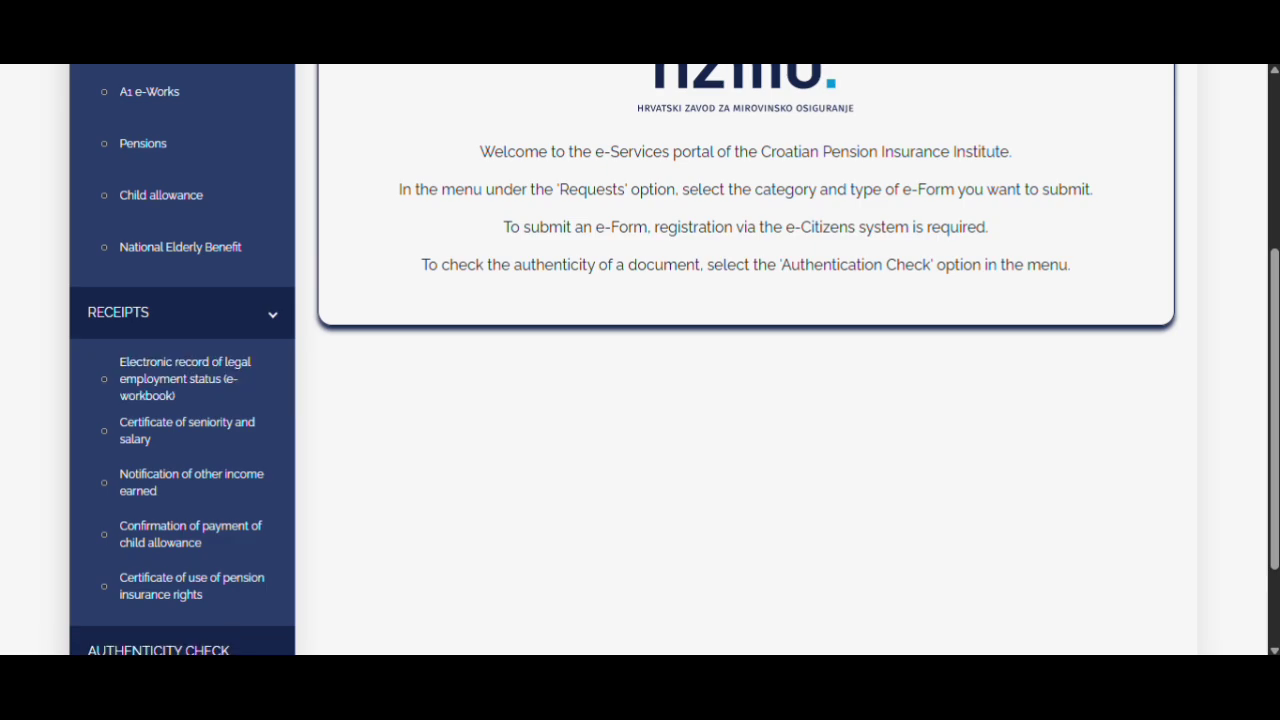
# Restore the HZMO portal page to its original language
pyautogui.click(1083, 42)
pyautogui.click(964, 82)
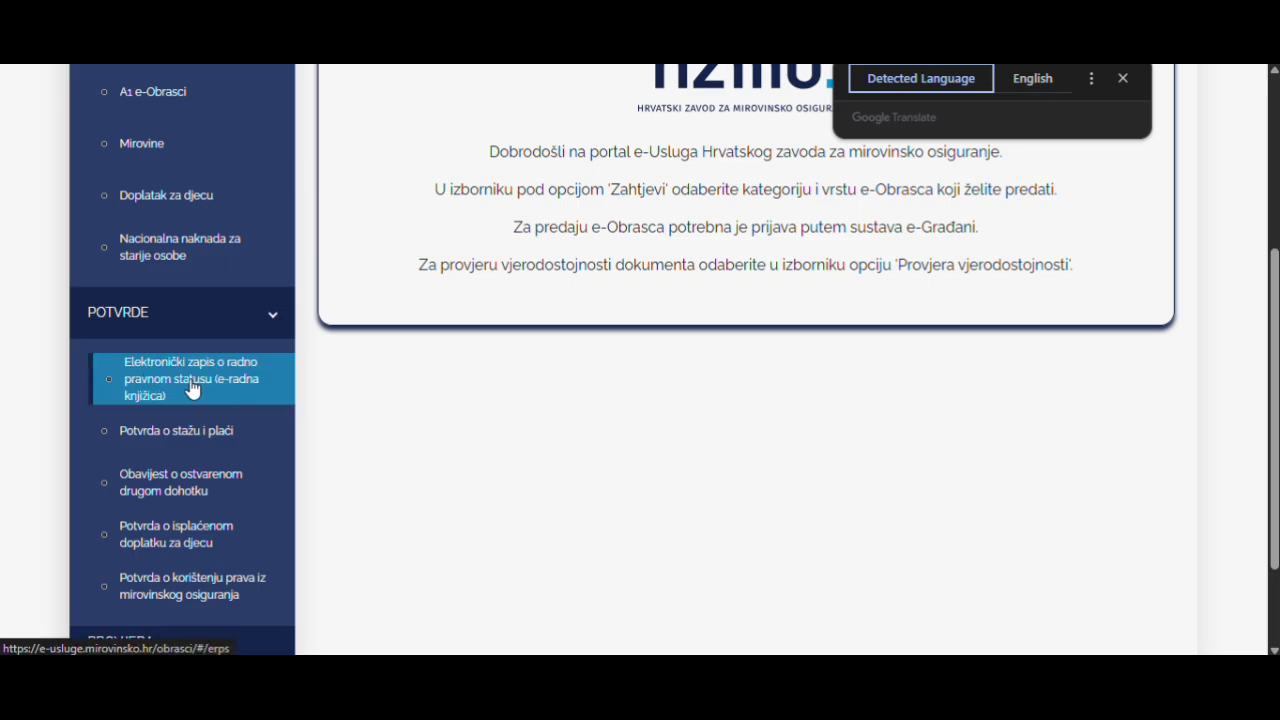
# Translate the HZMO portal page to English and open the request form for the electronic record of legal employment status (e-workbook)
pyautogui.click(1030, 79)
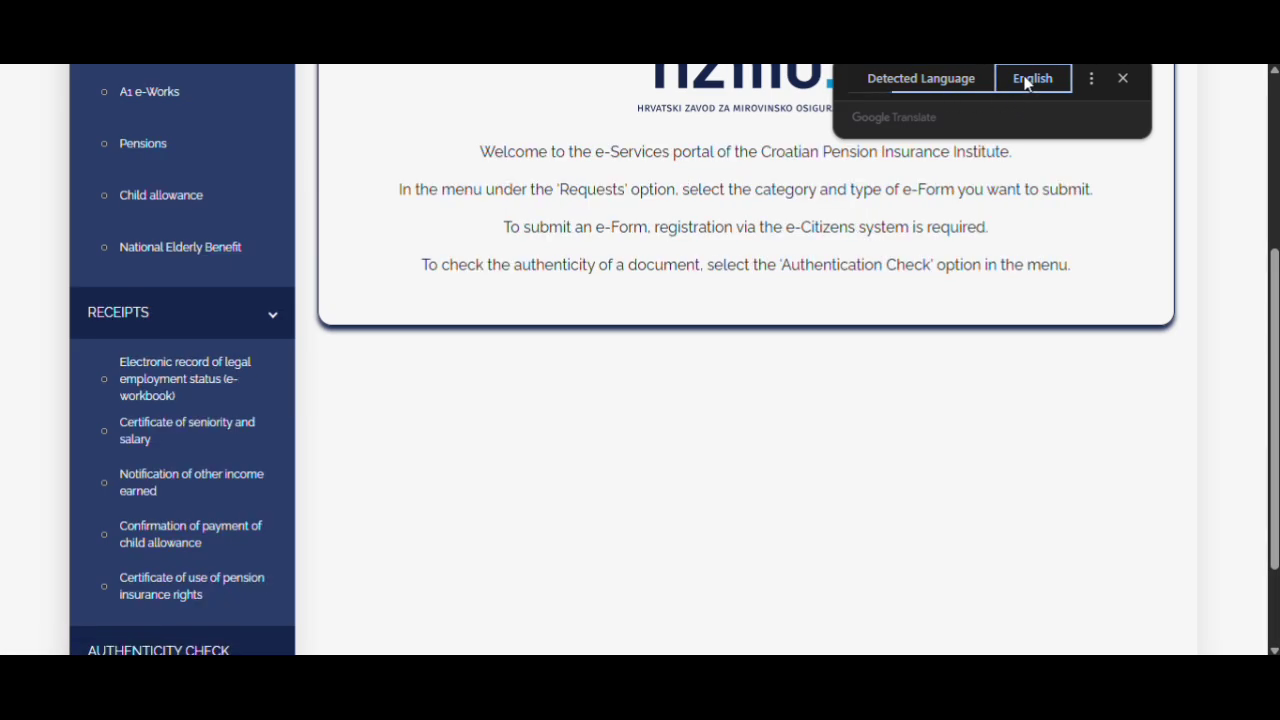
pyautogui.click(168, 375)
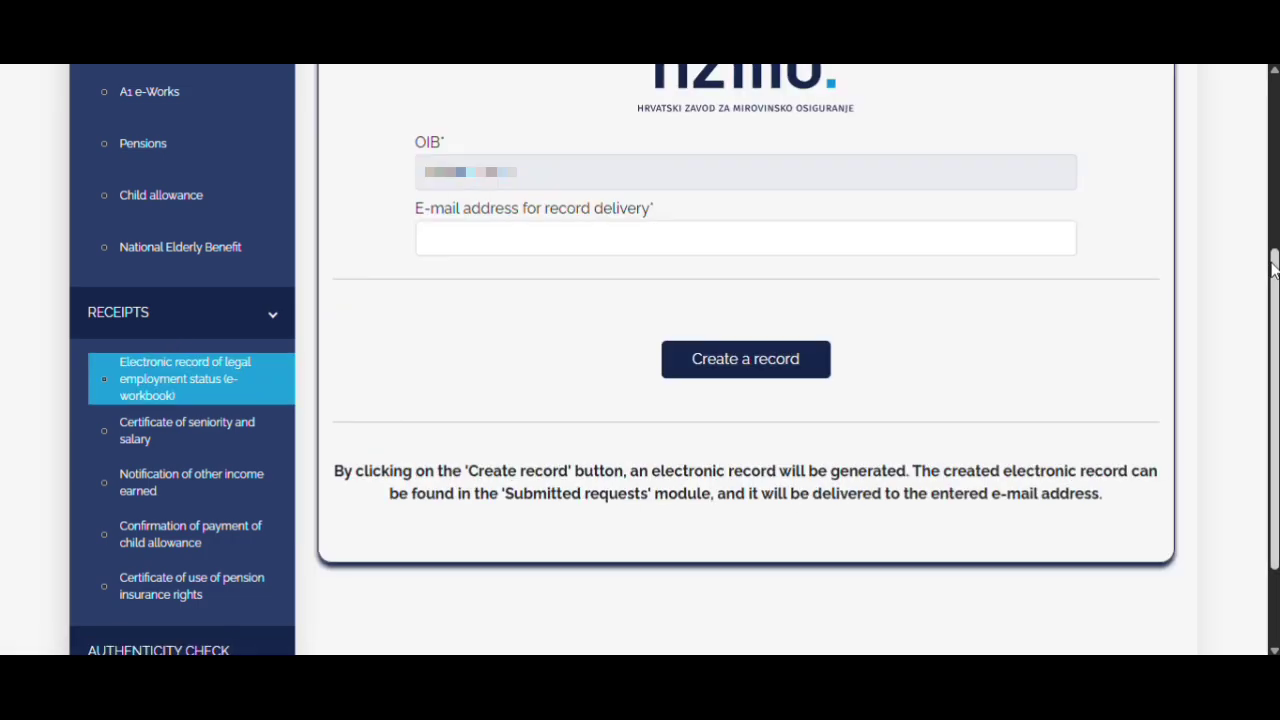
pyautogui.scroll(3, 1277, 283)
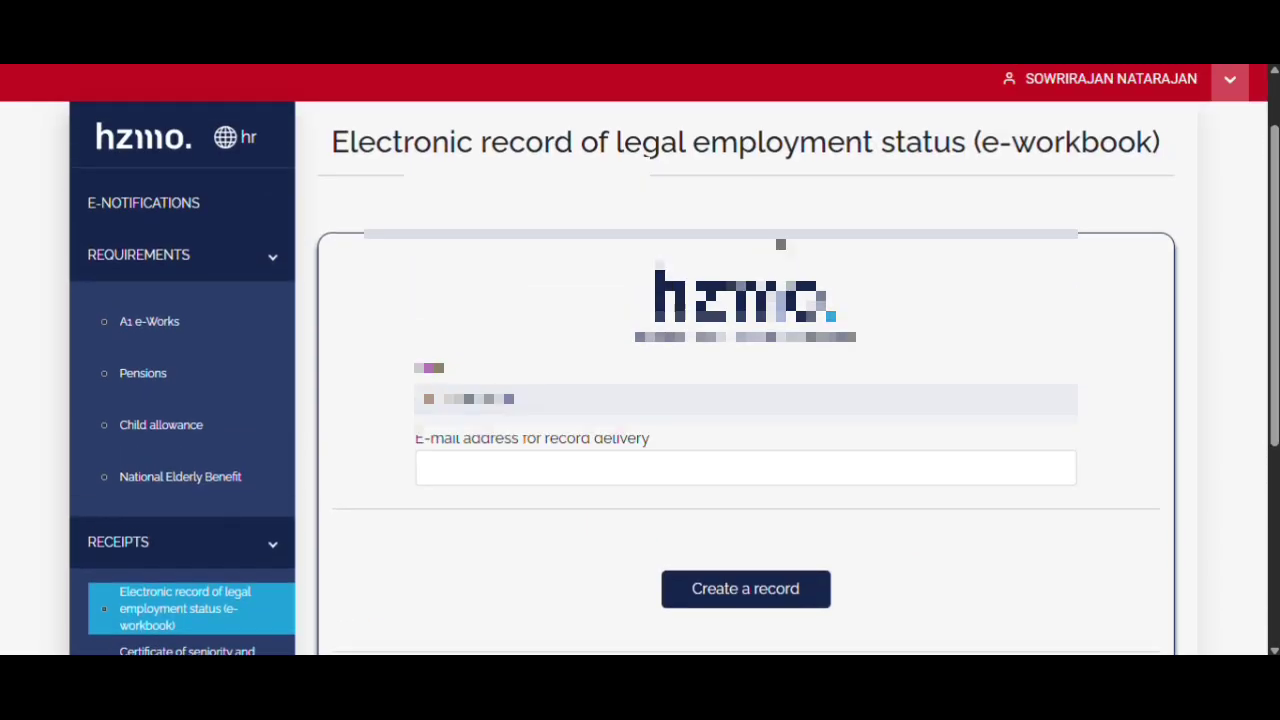
# Fill in the saved e-mail address for record delivery and create the electronic employment record
pyautogui.click(522, 471)
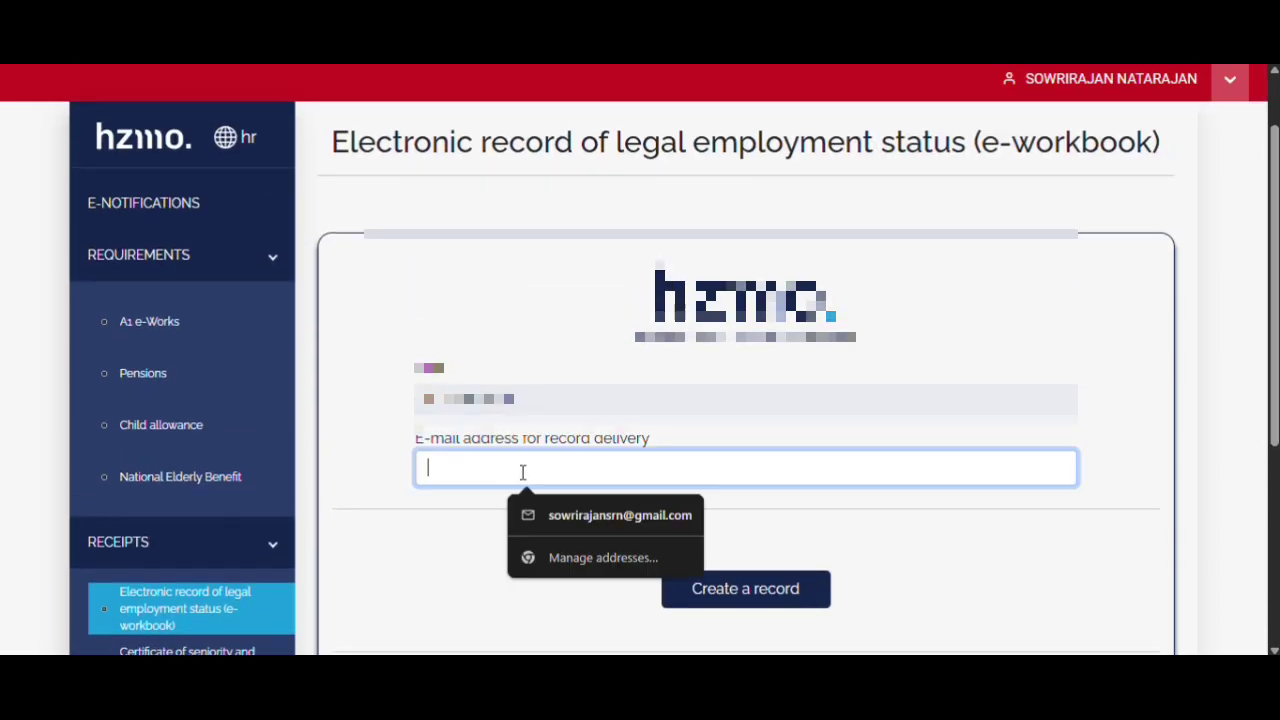
pyautogui.click(588, 518)
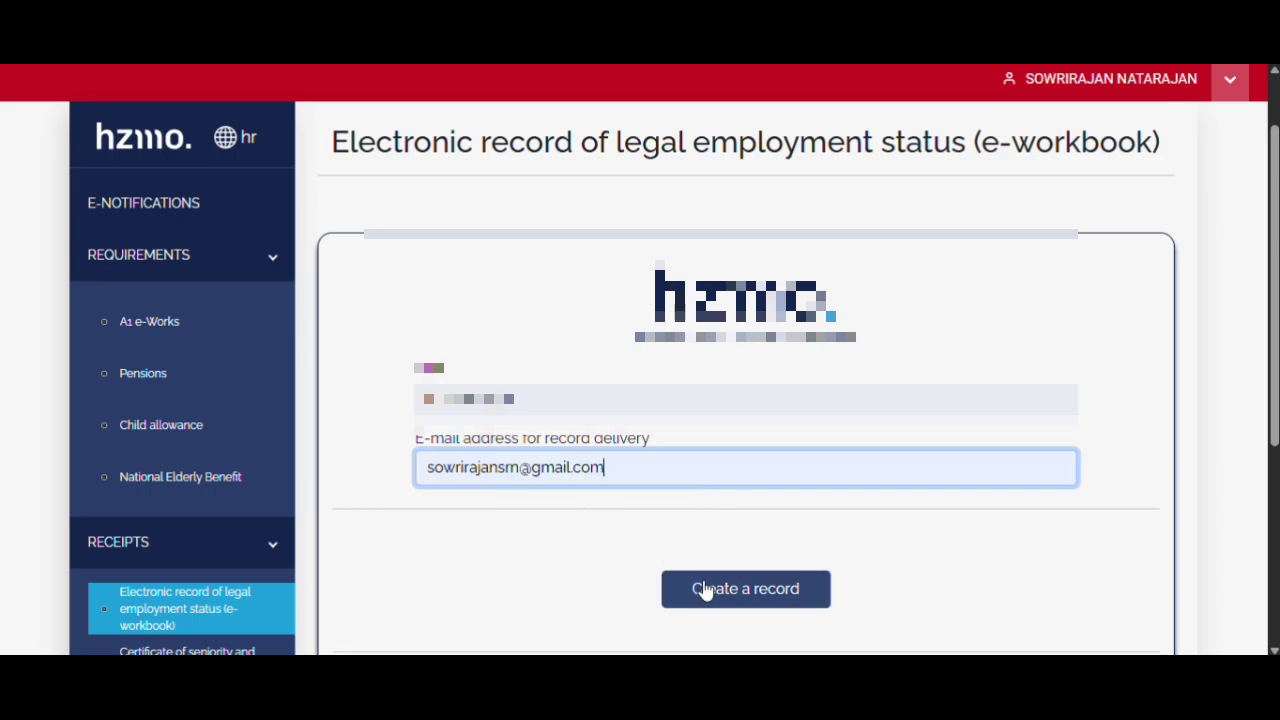
pyautogui.scroll(-1, 1276, 318)
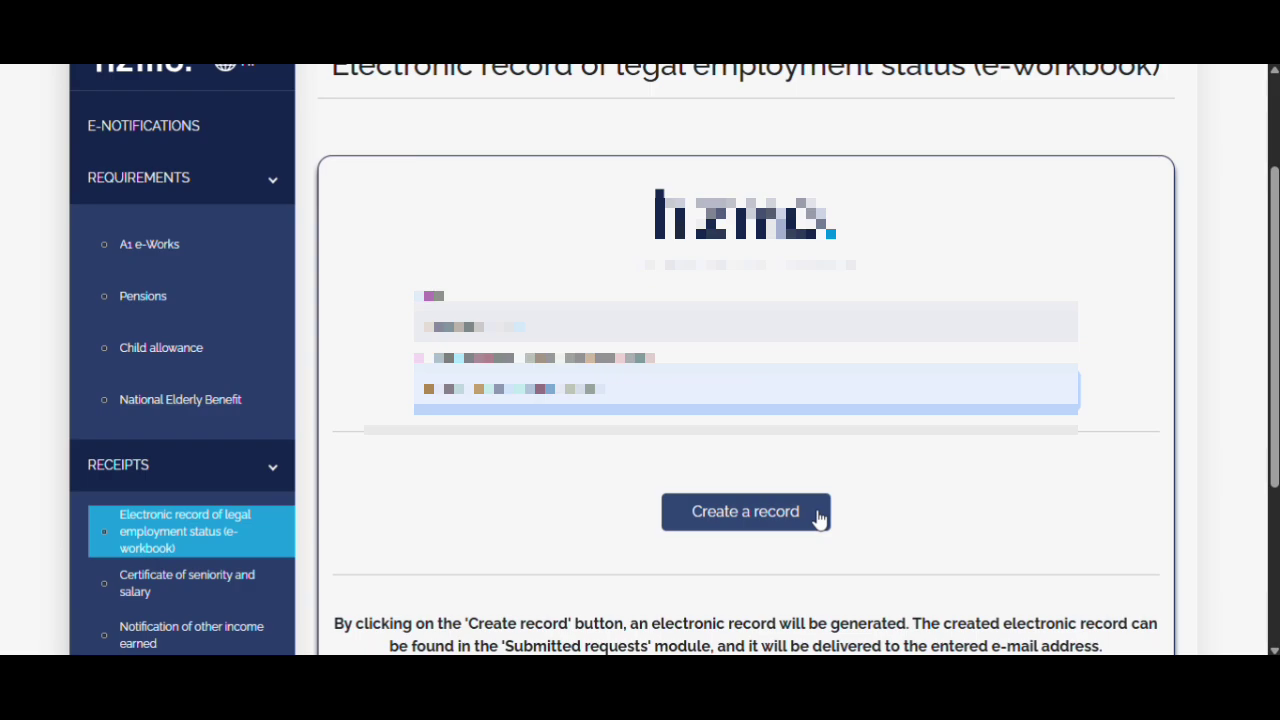
pyautogui.click(818, 512)
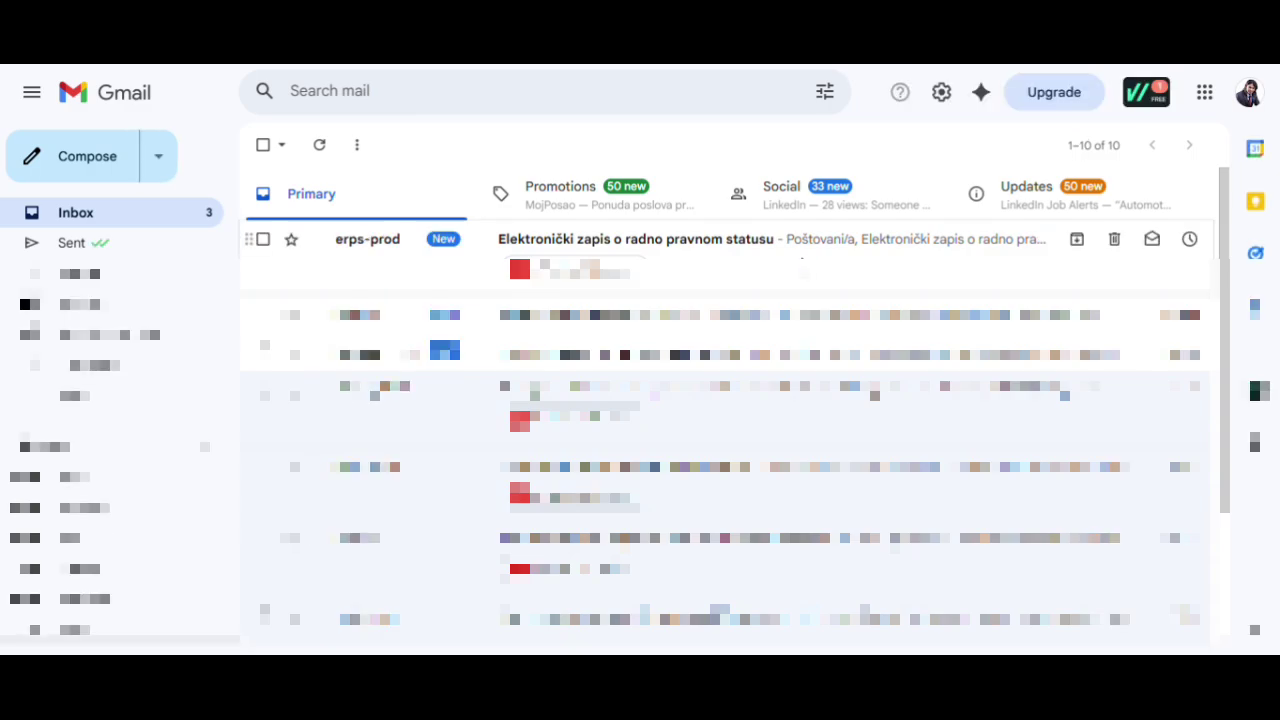
# Switch to the Gmail inbox and open the erps-prod message titled "Elektronički zapis o radno pravnom statusu"
pyautogui.click(804, 263)
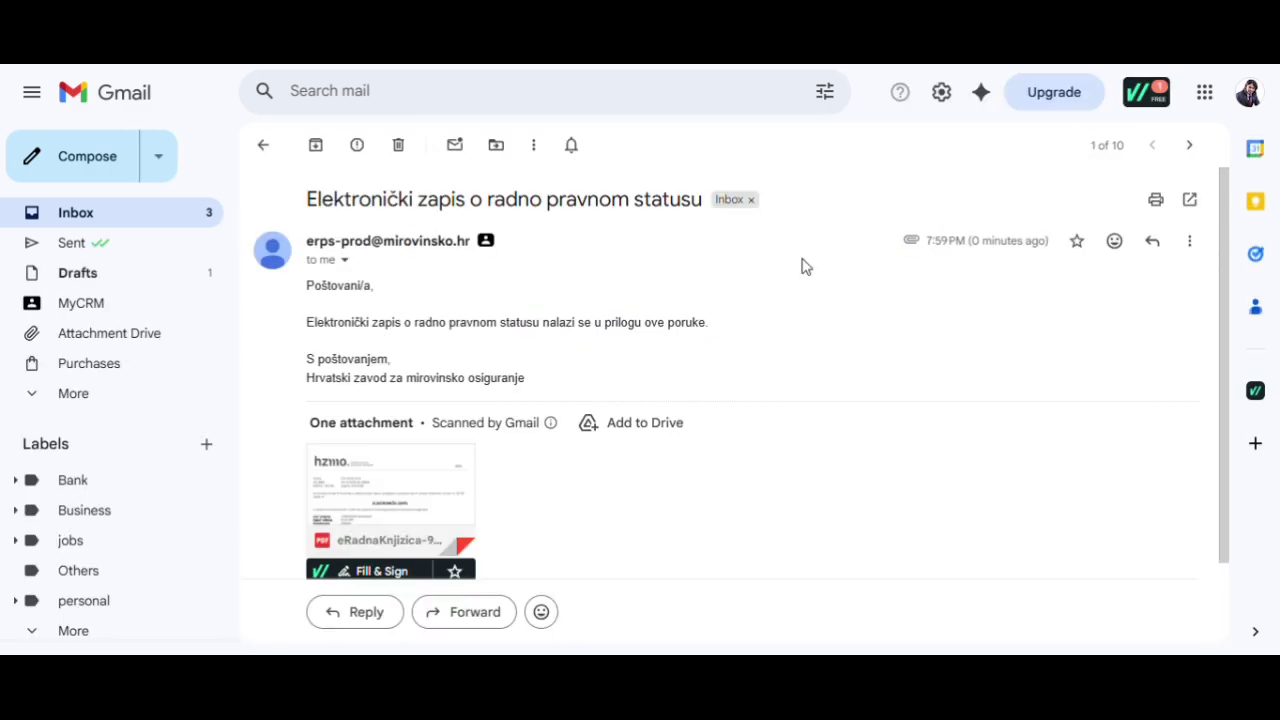